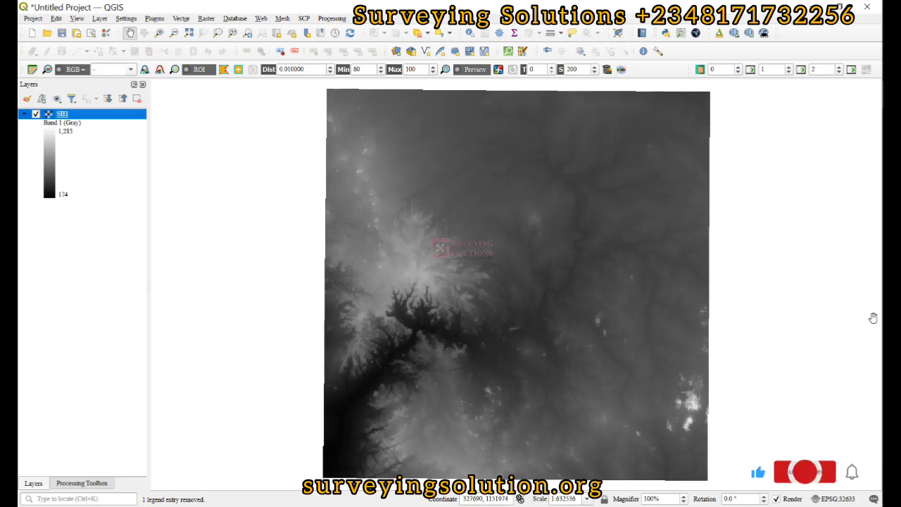
# Switch to the Notes document in Word and read the raster reclassification notes from the title through the LULC and DEM sections
pyautogui.hotkey('alt', 'Tab')
pyautogui.scroll(4, 588, 213)
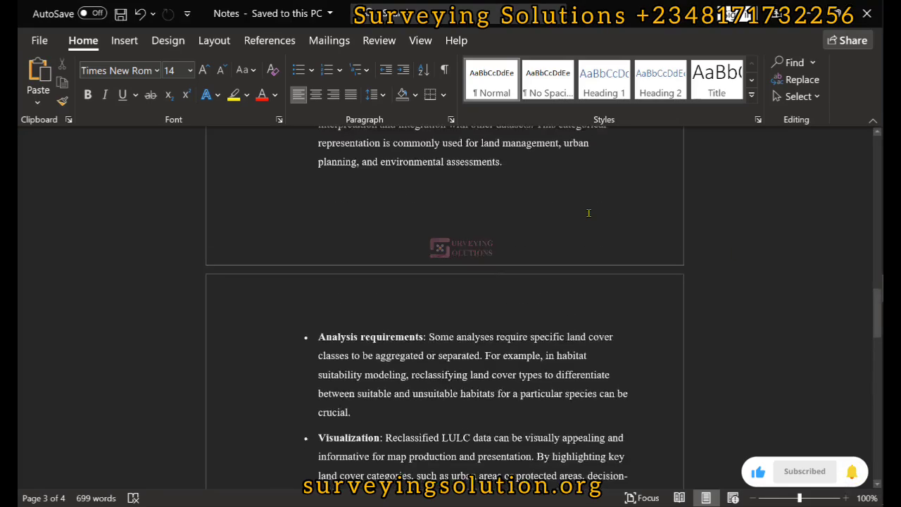
pyautogui.scroll(15, 588, 213)
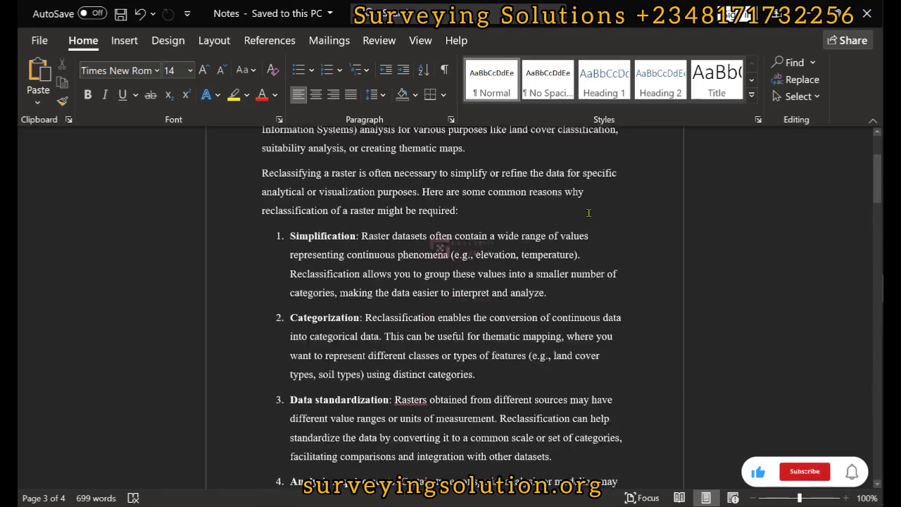
pyautogui.scroll(4, 589, 212)
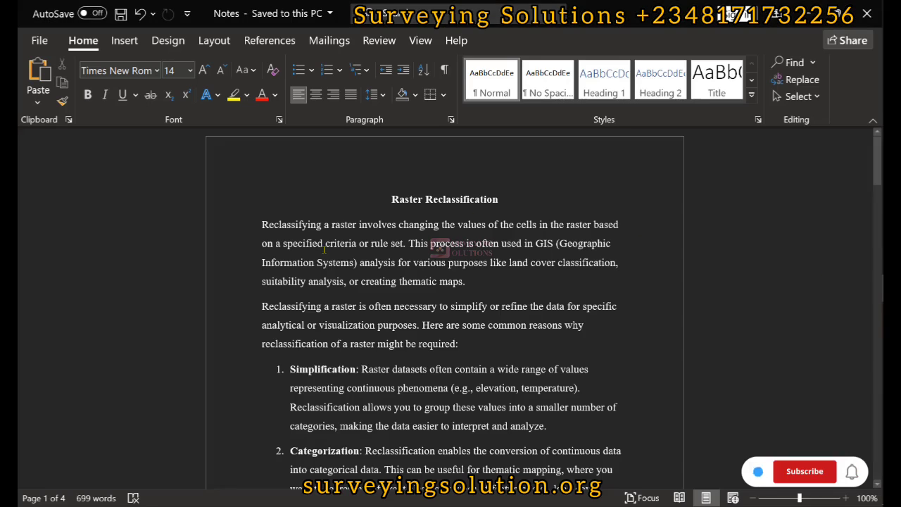
pyautogui.scroll(-2, 324, 248)
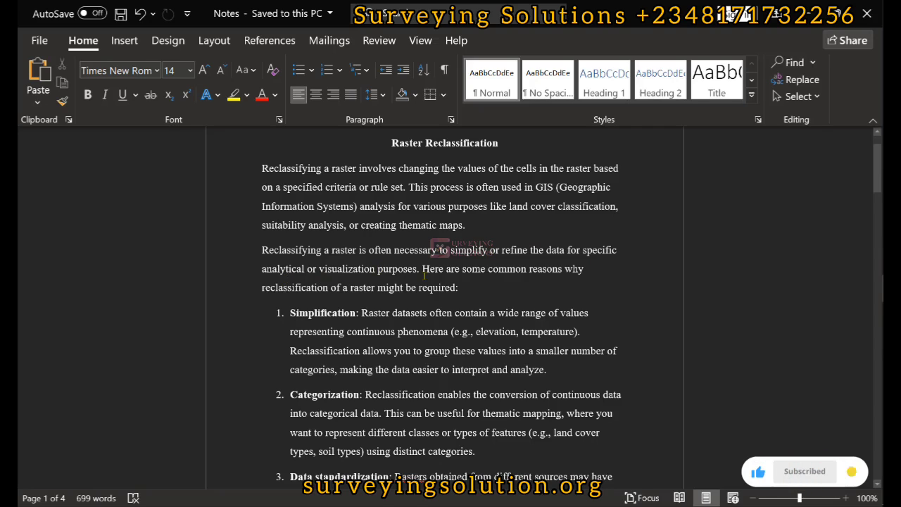
pyautogui.scroll(-4, 424, 274)
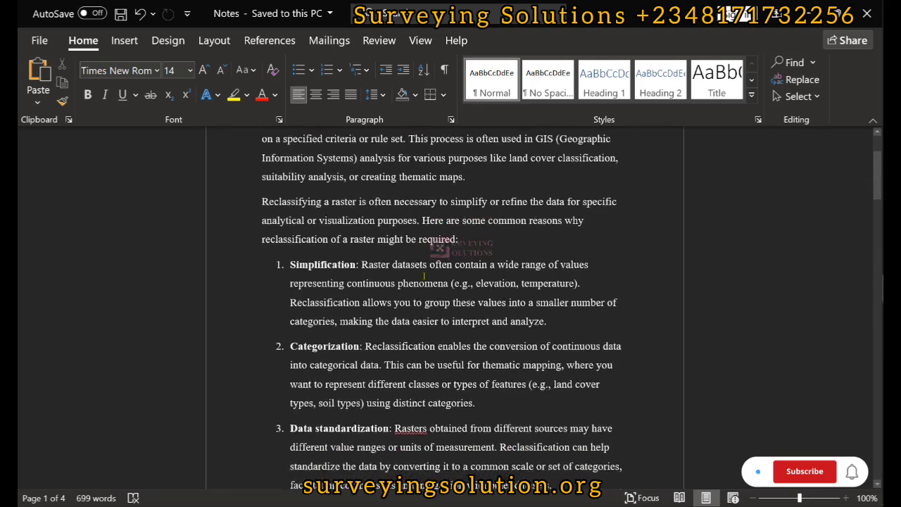
pyautogui.scroll(-1, 424, 275)
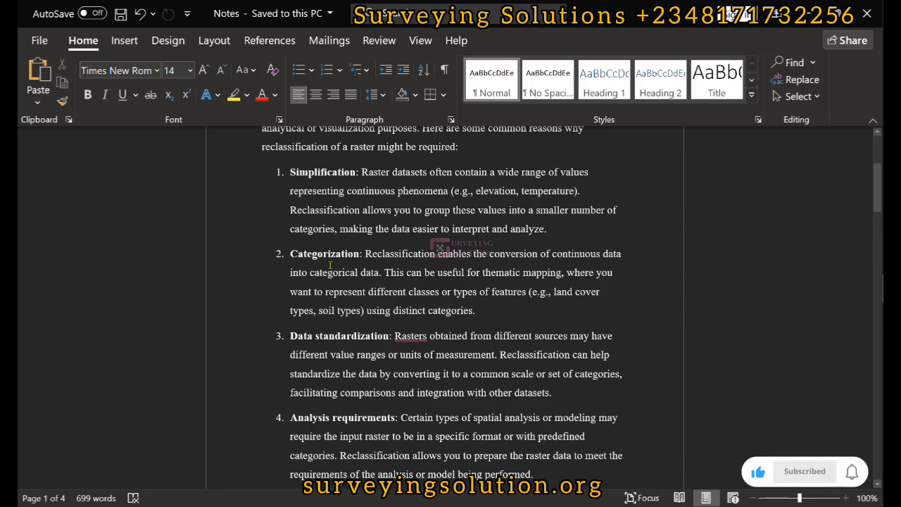
pyautogui.scroll(-1, 338, 255)
pyautogui.scroll(-3, 348, 266)
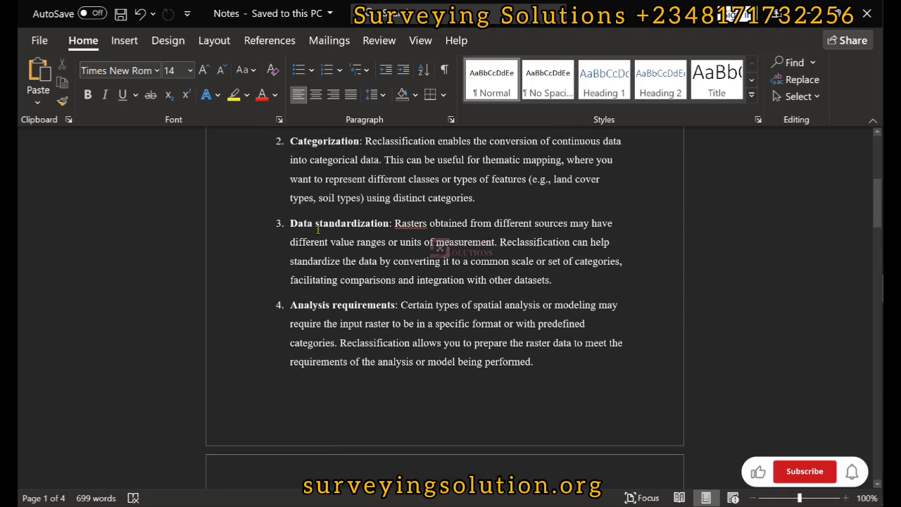
pyautogui.scroll(-10, 361, 252)
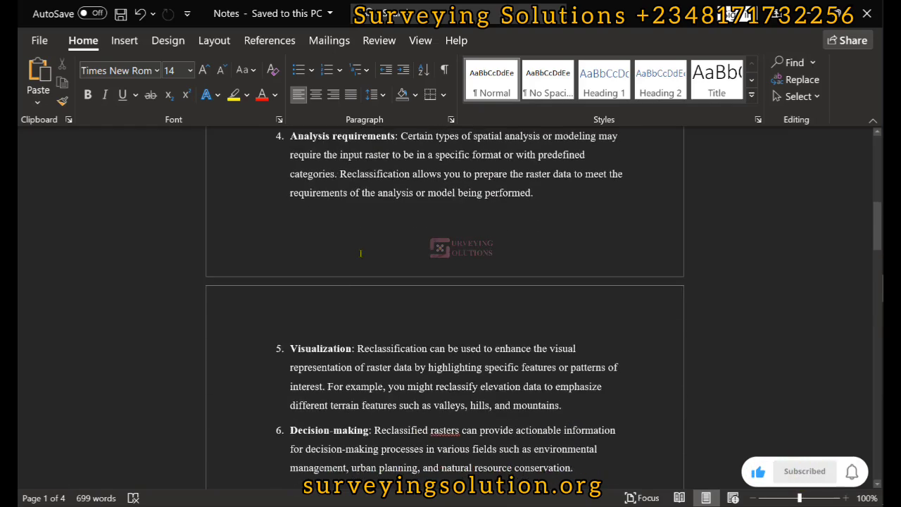
pyautogui.scroll(-4, 361, 252)
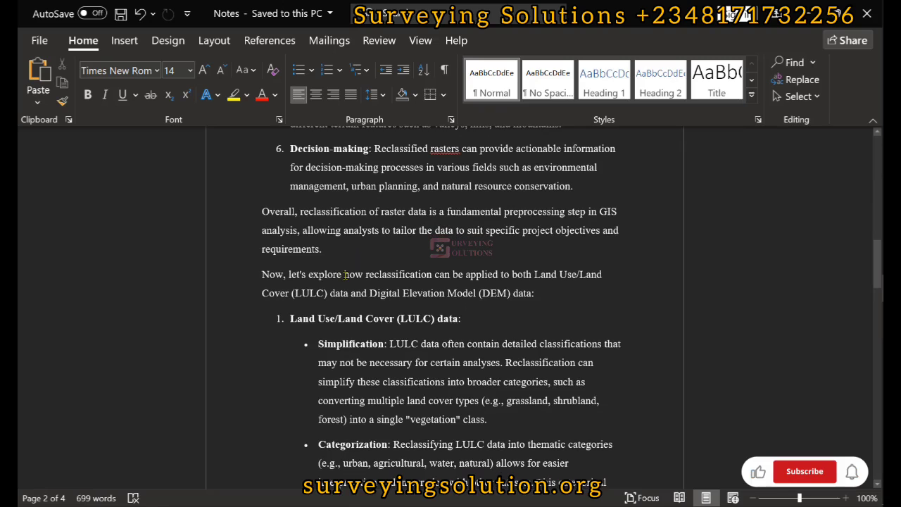
pyautogui.scroll(-1, 361, 247)
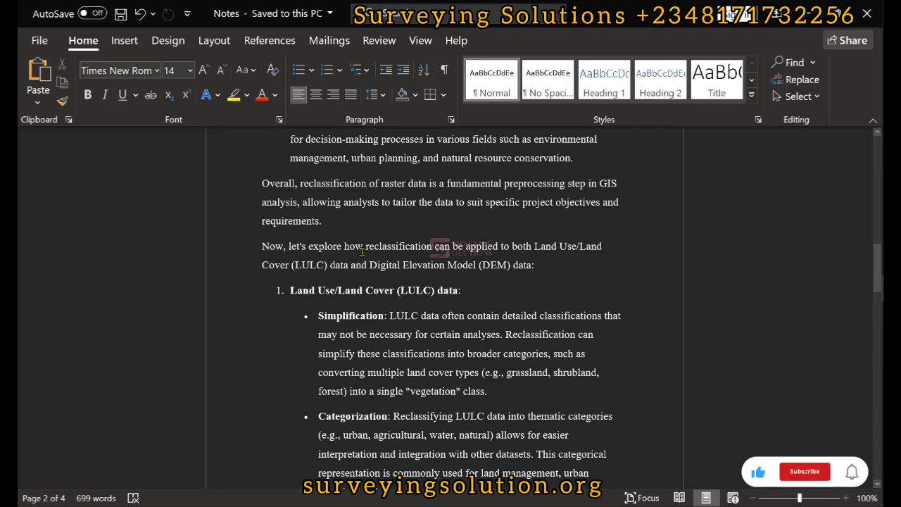
pyautogui.scroll(-5, 471, 274)
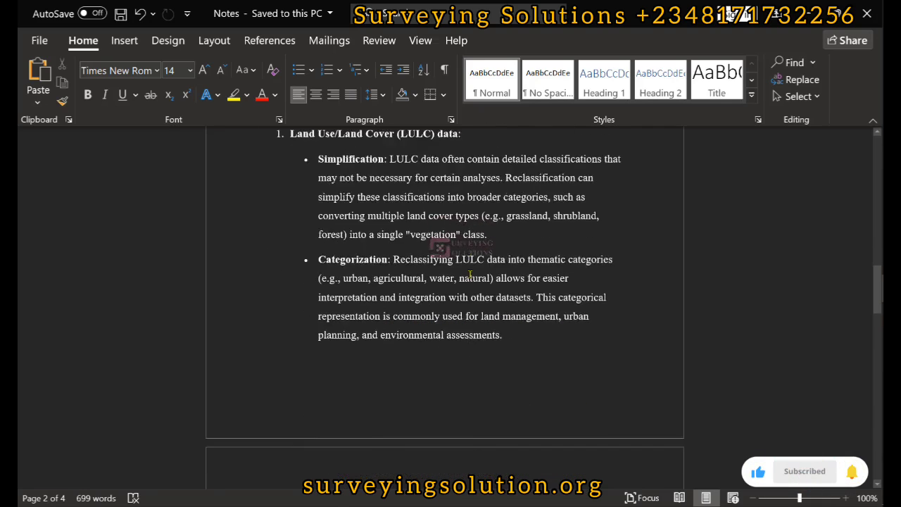
pyautogui.scroll(3, 469, 275)
pyautogui.scroll(-8, 470, 275)
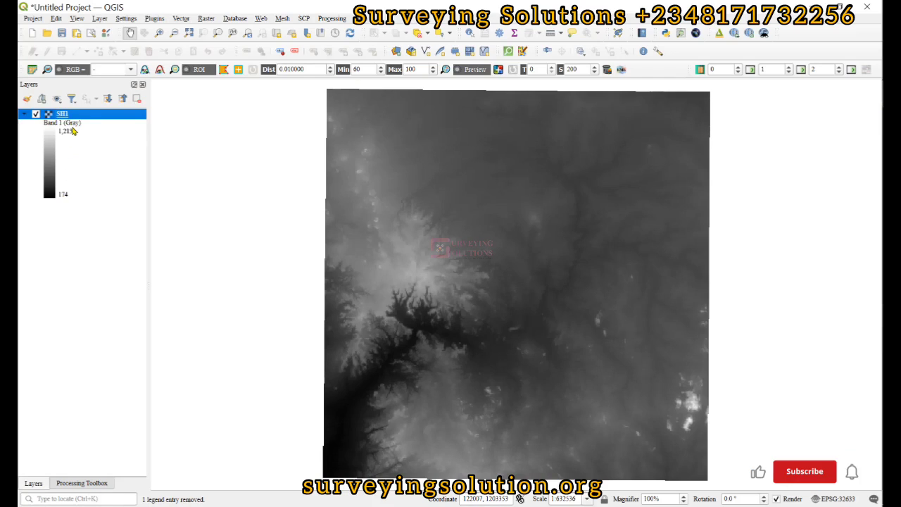
# Set the SH1 layer's symbology to Singleband pseudocolor with Equal Interval mode and 3 classes
pyautogui.doubleClick(81, 118)
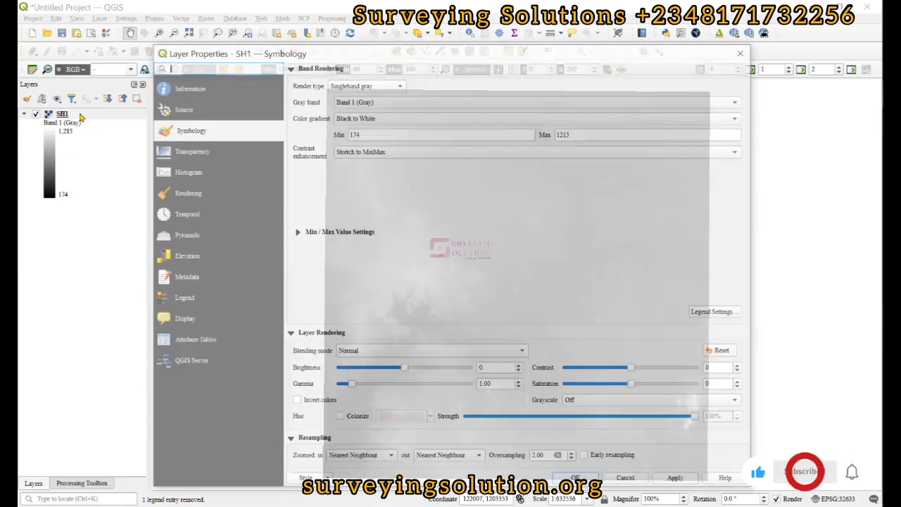
pyautogui.click(355, 86)
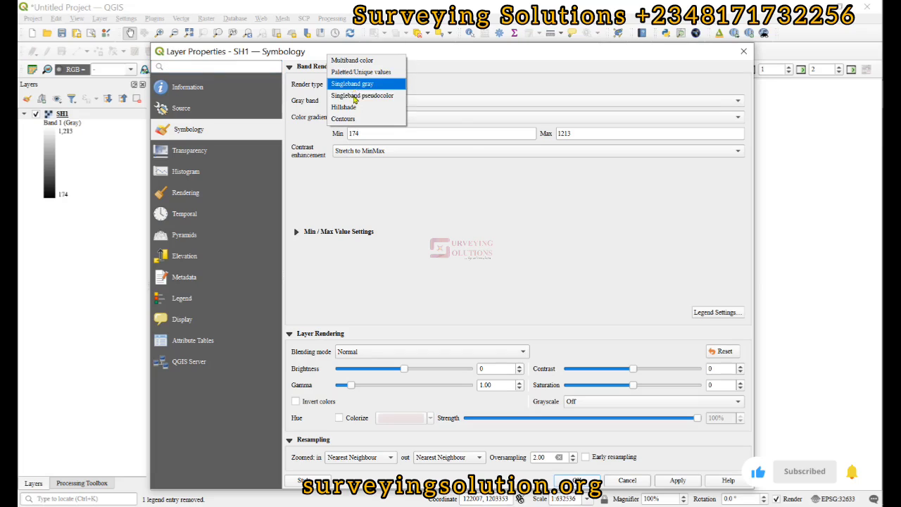
pyautogui.click(357, 95)
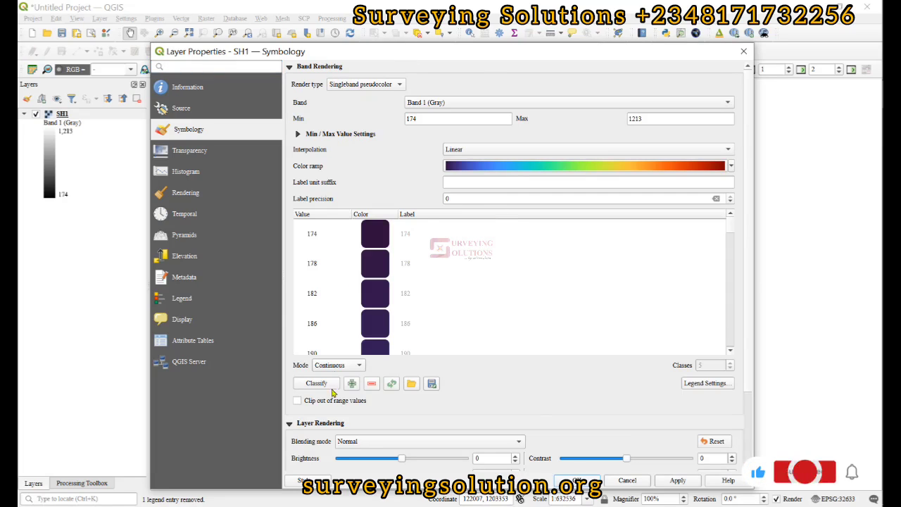
pyautogui.click(343, 366)
pyautogui.click(343, 377)
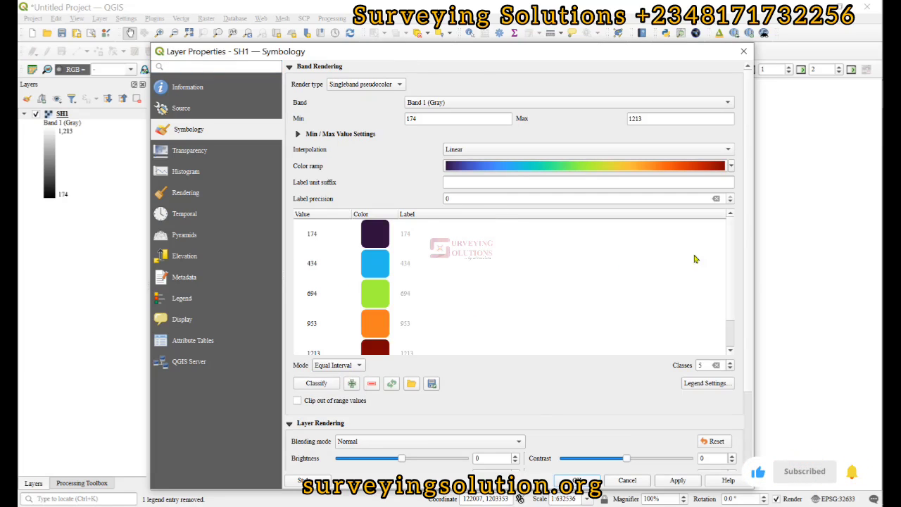
pyautogui.click(731, 369)
pyautogui.click(730, 368)
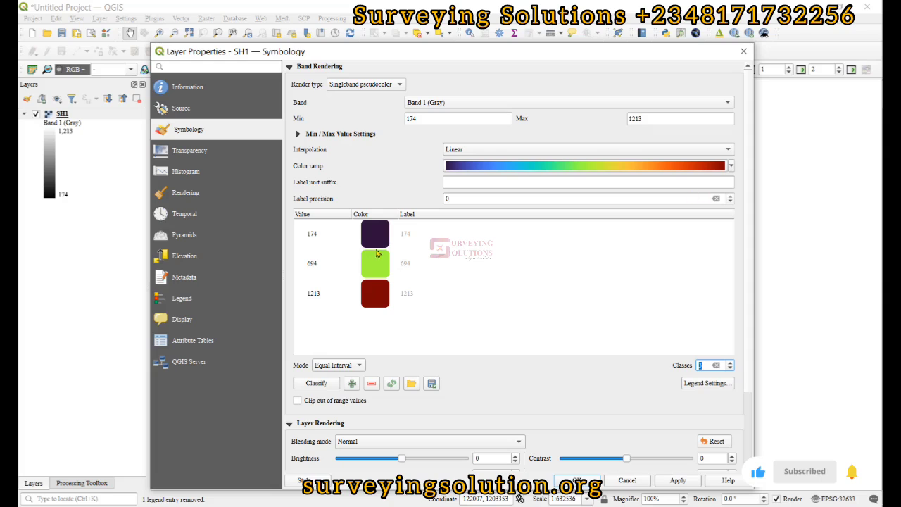
# Change the color of the lowest class, value 174, to bright green
pyautogui.doubleClick(378, 239)
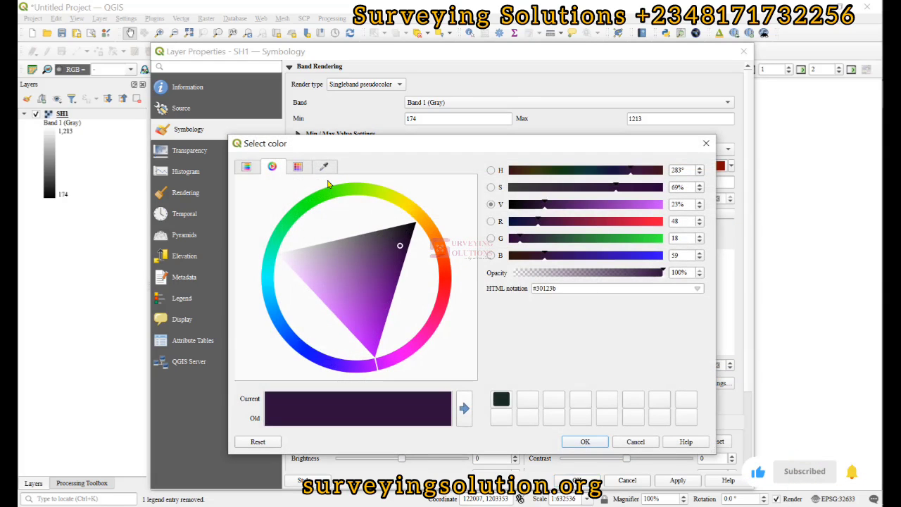
pyautogui.click(328, 197)
pyautogui.click(333, 208)
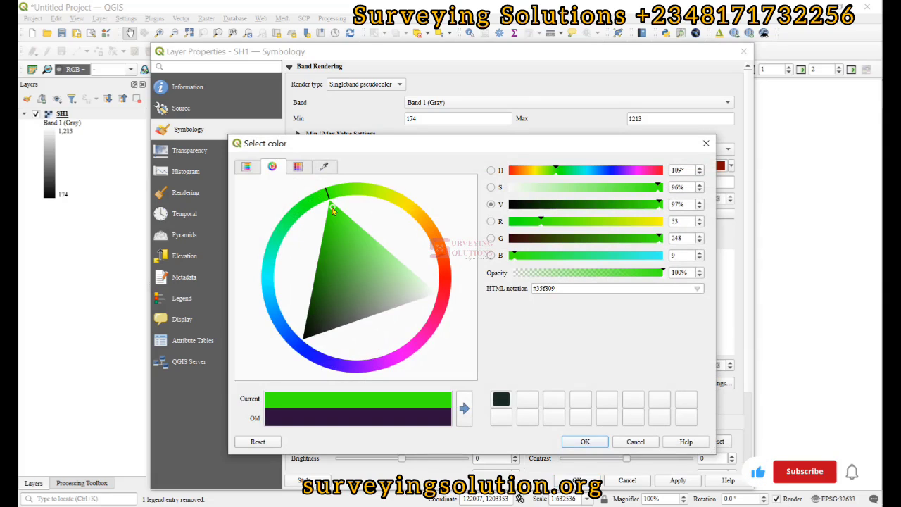
pyautogui.click(581, 441)
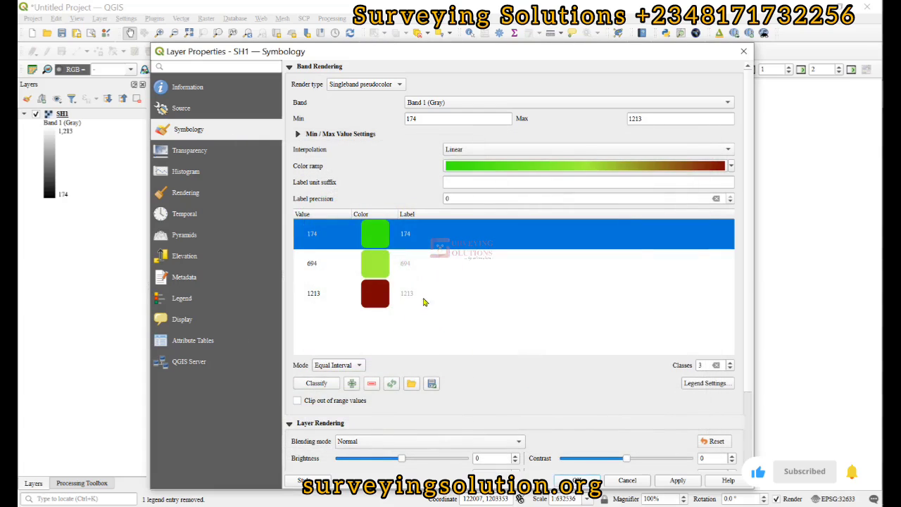
# Change the color of the middle class, value 694, to blue
pyautogui.doubleClick(376, 267)
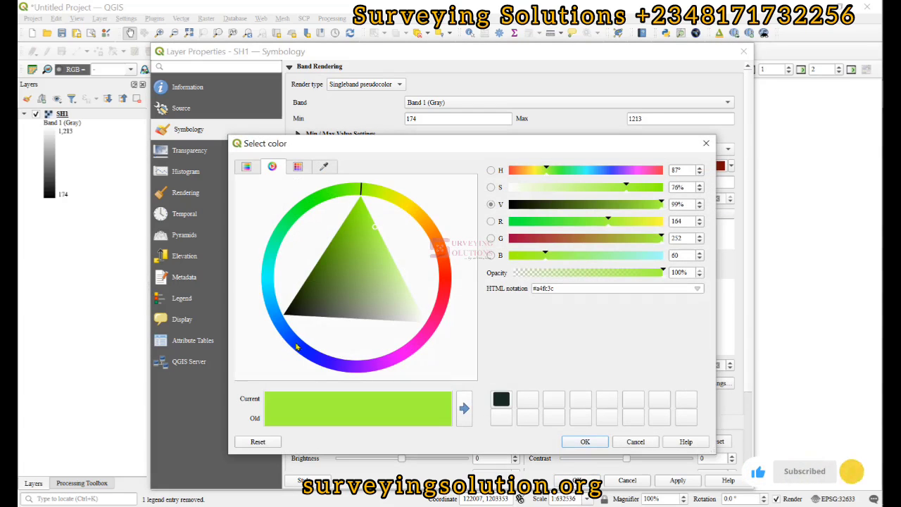
pyautogui.click(297, 346)
pyautogui.moveTo(315, 323); pyautogui.dragTo(314, 341)
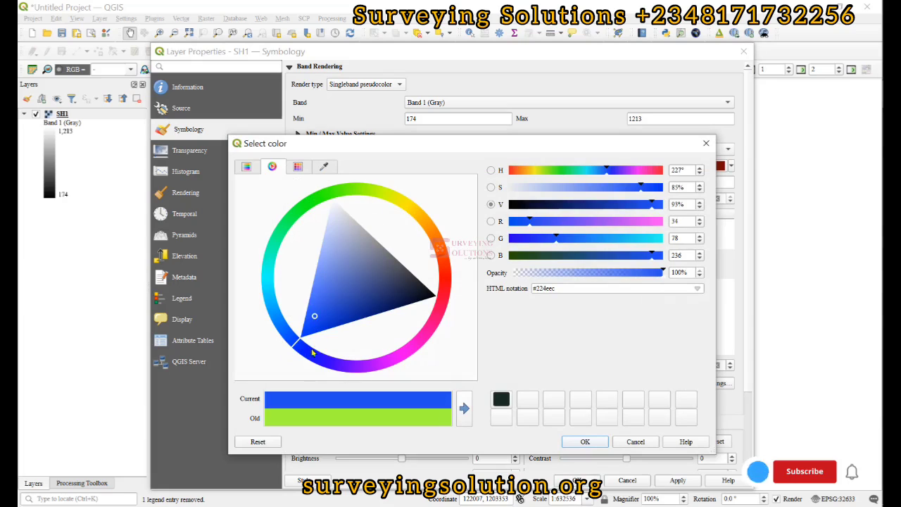
pyautogui.click(312, 352)
pyautogui.click(584, 441)
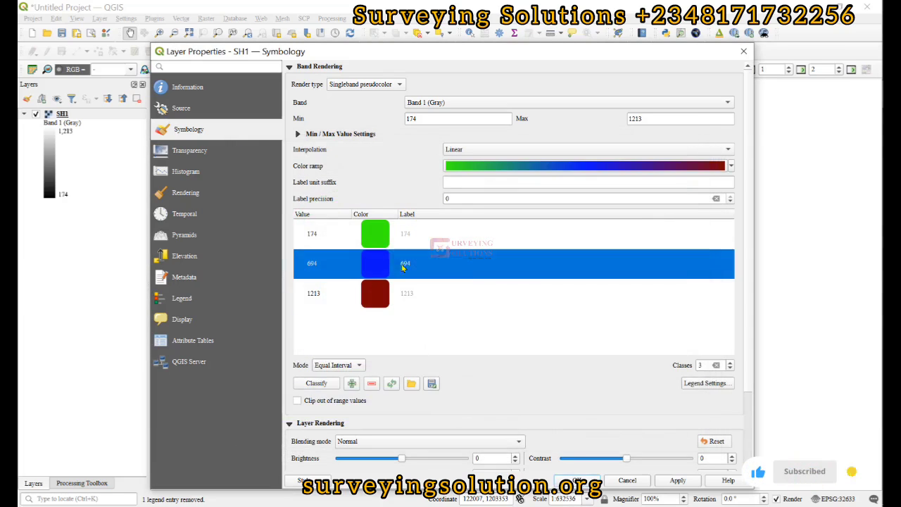
# Change the color of the highest class, value 1213, to bright red and apply the symbology to the SH1 layer
pyautogui.doubleClick(368, 300)
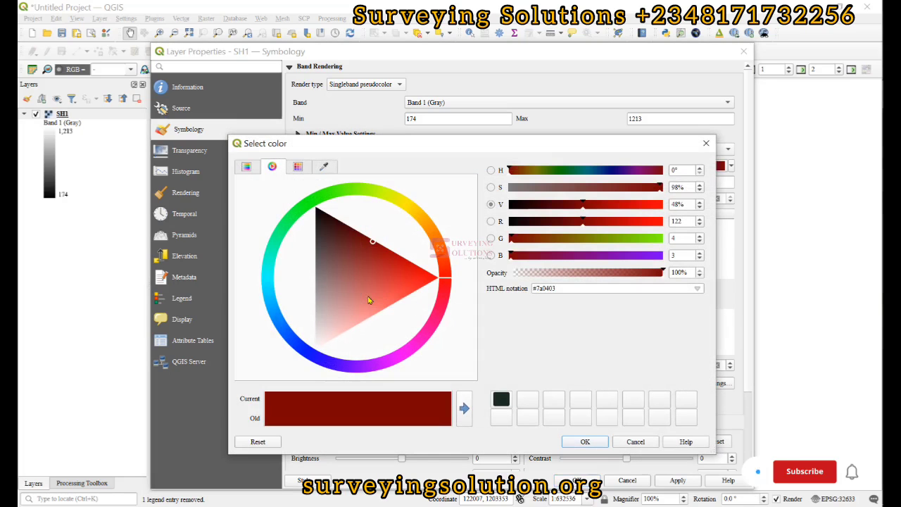
pyautogui.moveTo(425, 277); pyautogui.dragTo(431, 280)
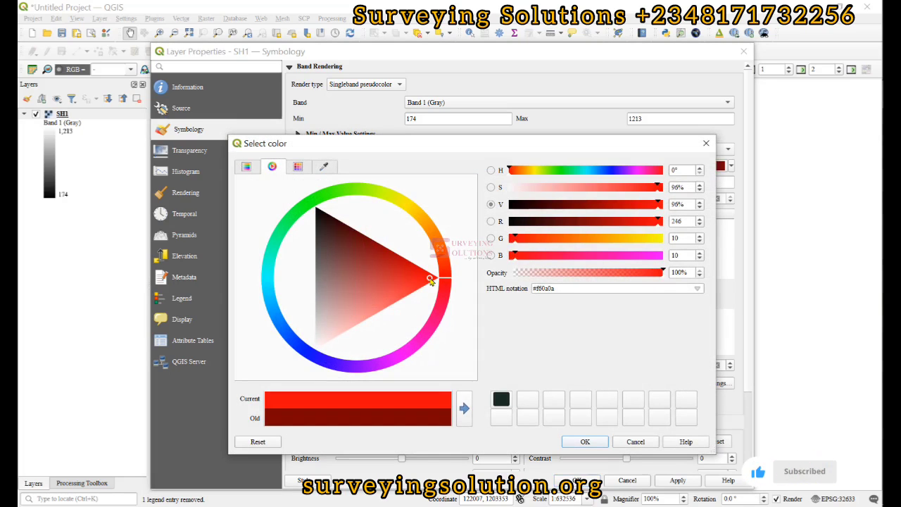
pyautogui.click(584, 441)
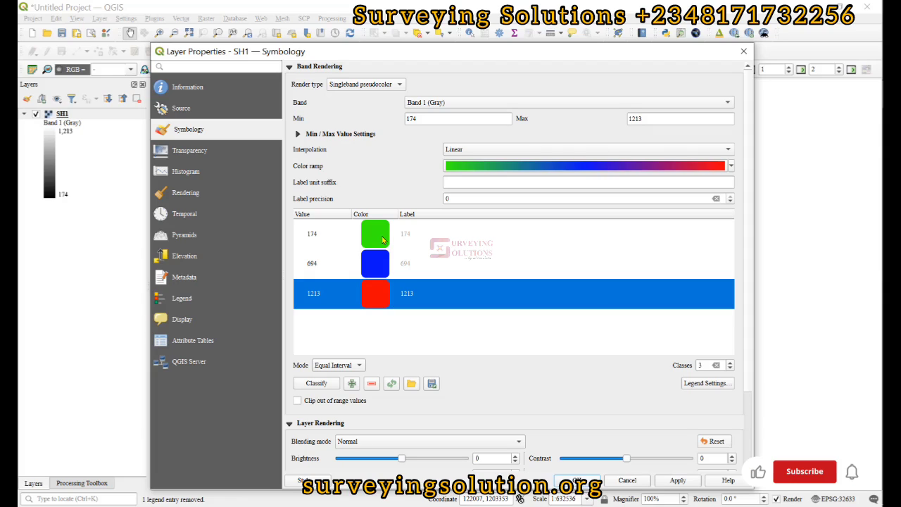
pyautogui.click(676, 481)
pyautogui.click(577, 480)
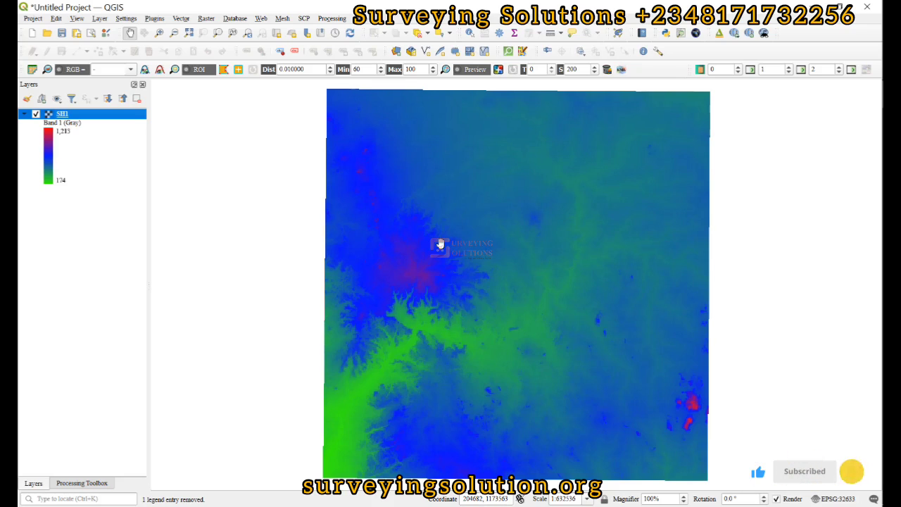
# Switch to the Notes document in Word and review the notes on reclassifying DEM and LULC data
pyautogui.hotkey('alt', 'Tab')
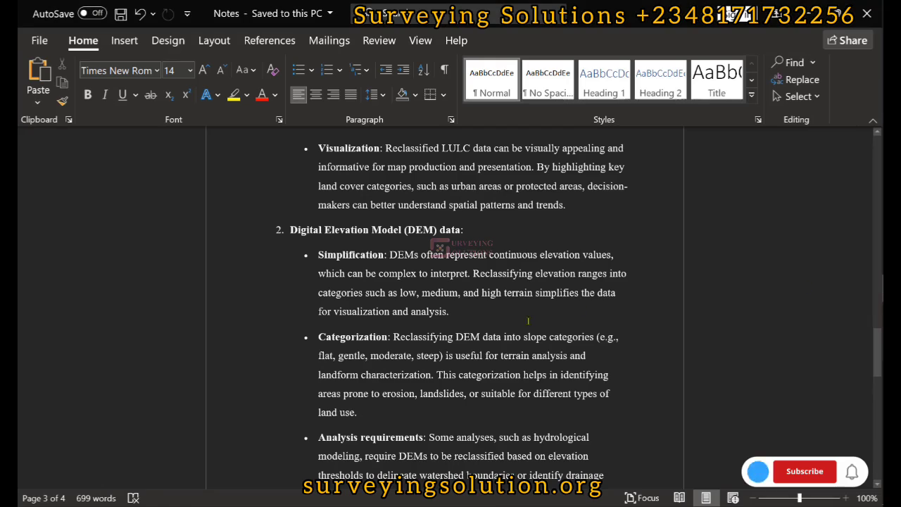
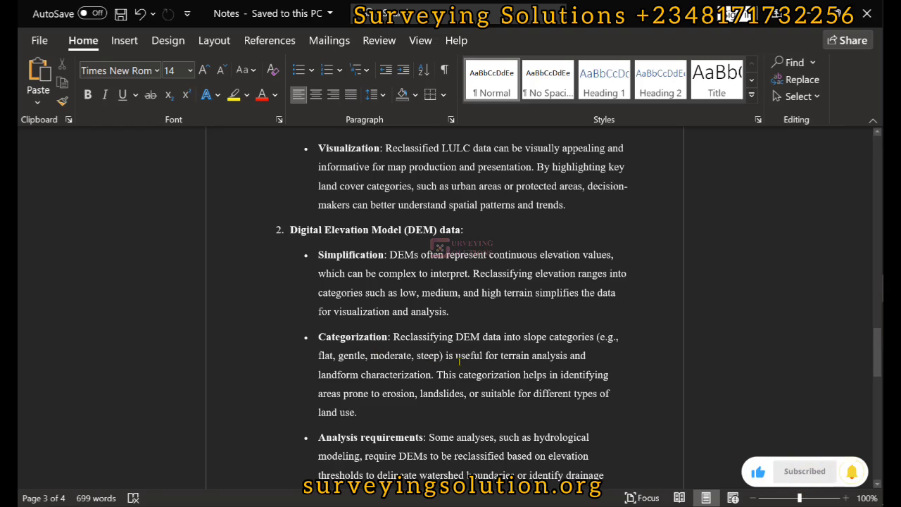
pyautogui.scroll(-1, 500, 360)
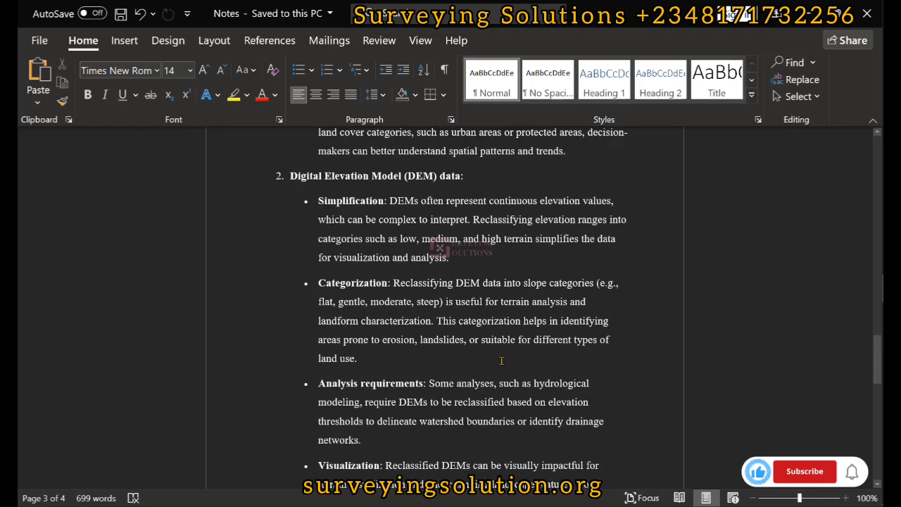
pyautogui.scroll(2, 435, 332)
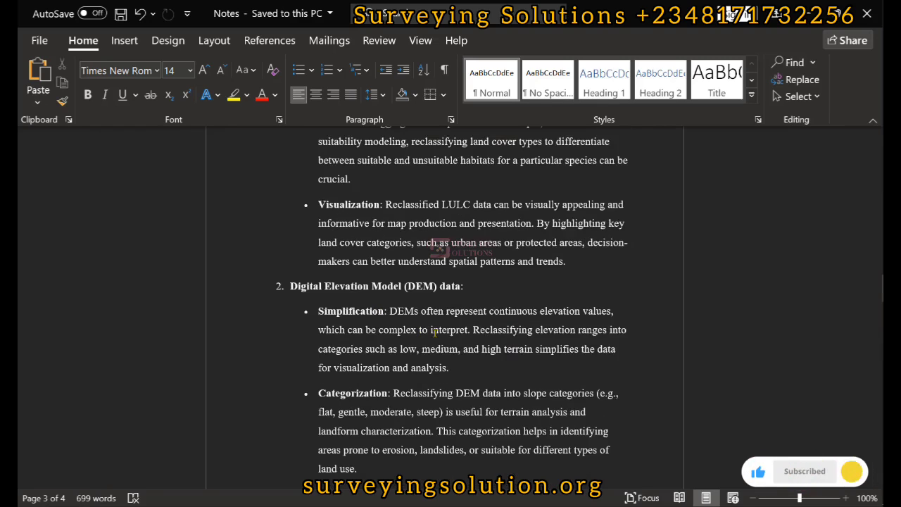
pyautogui.scroll(5, 435, 332)
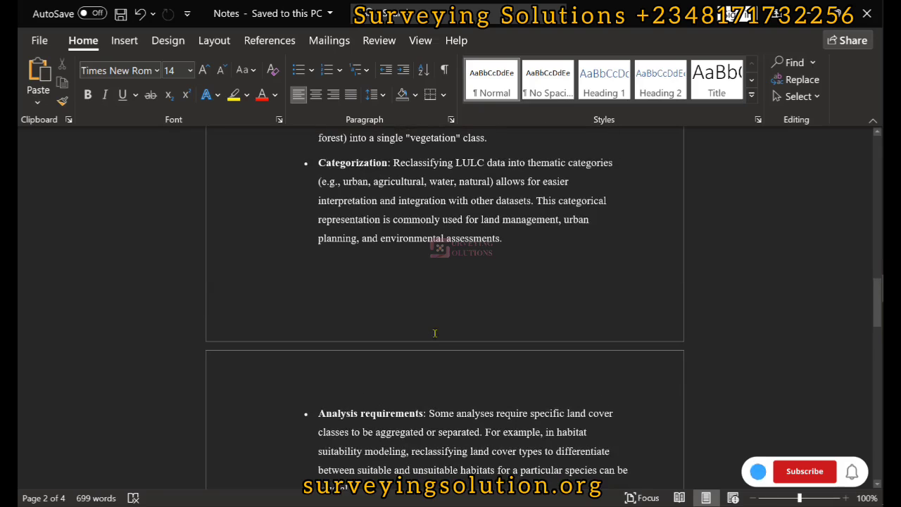
pyautogui.scroll(3, 435, 333)
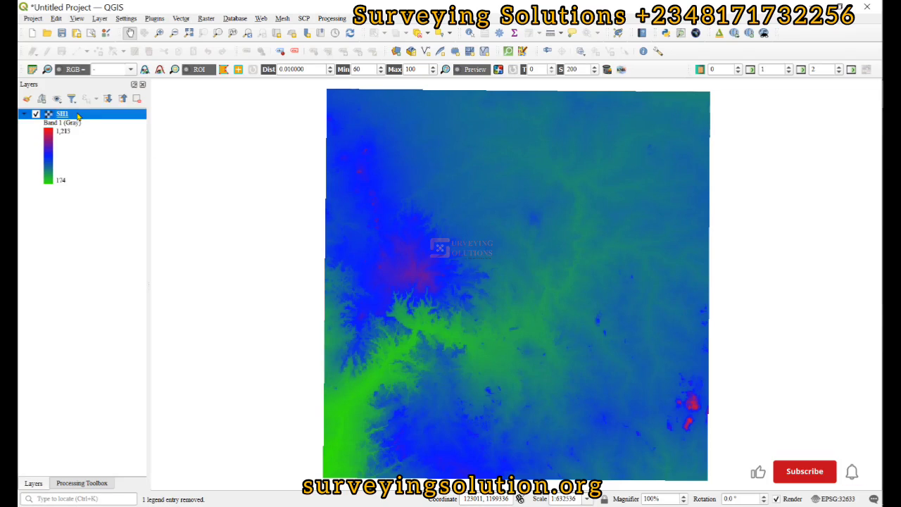
# Reopen the SH1 layer's symbology settings and set the color ramp to Turbo
pyautogui.doubleClick(78, 116)
pyautogui.click(731, 166)
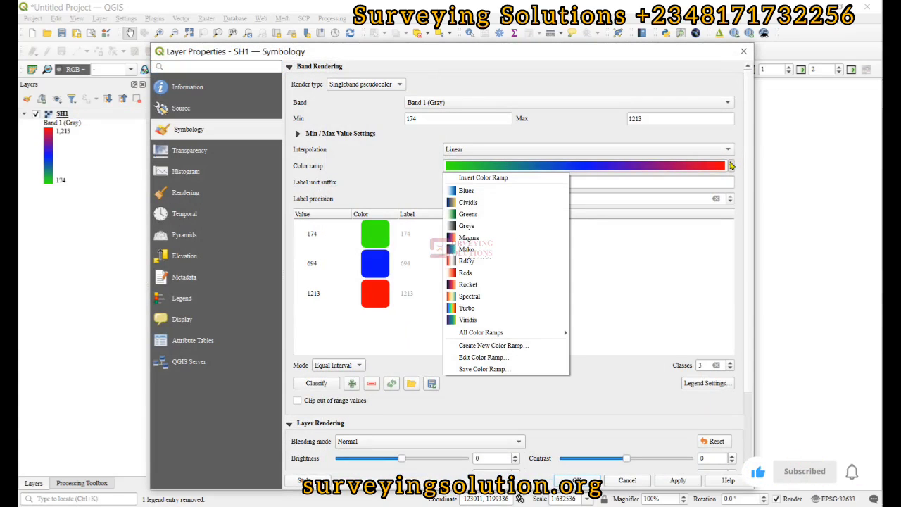
pyautogui.click(473, 308)
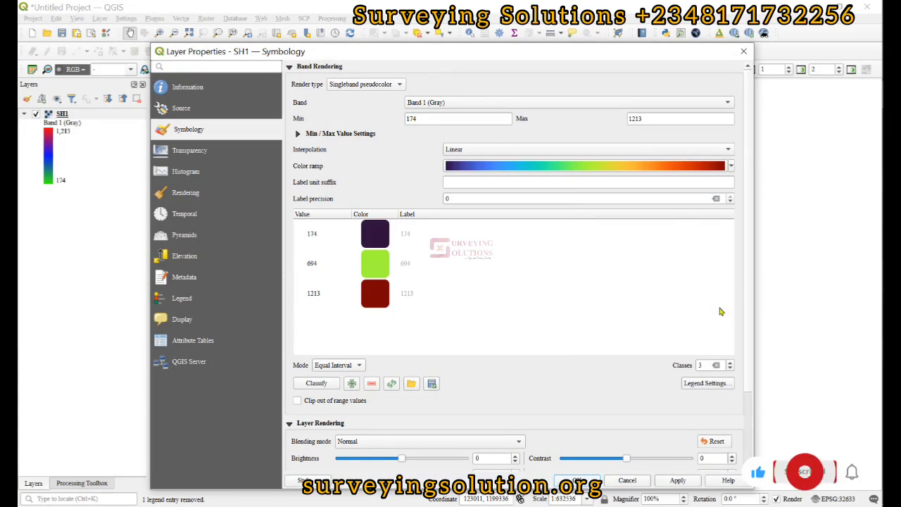
# Increase the number of equal-interval classes to 5 and apply the symbology to the SH1 layer
pyautogui.click(732, 363)
pyautogui.click(732, 362)
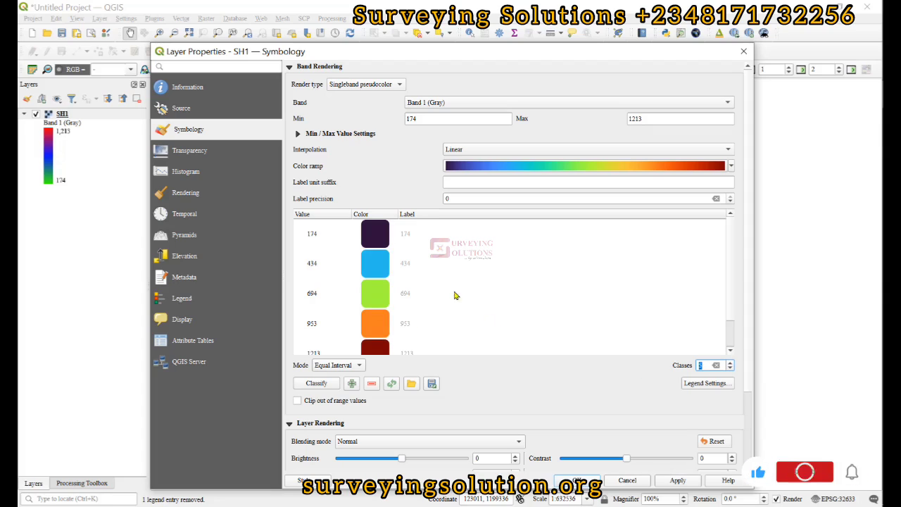
pyautogui.click(577, 481)
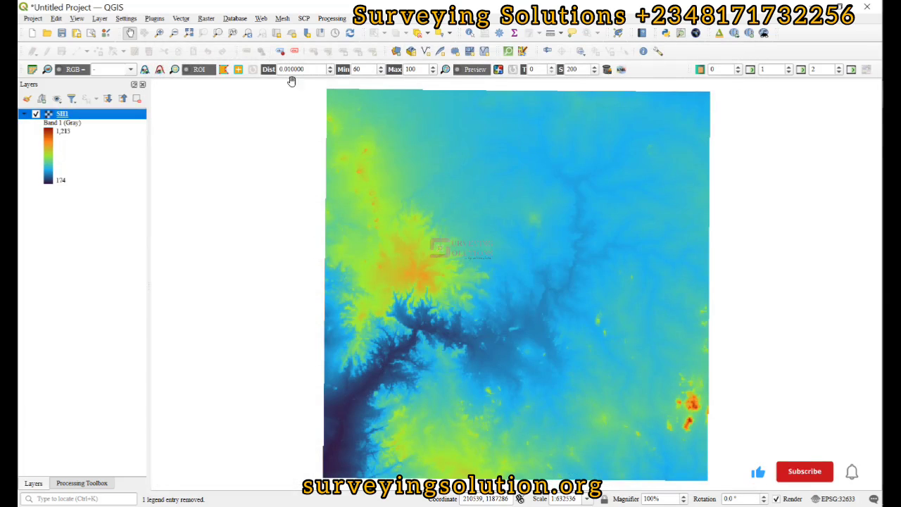
# Open the Raster Calculator, and switch to the Notes document in Word to consult the sections on reclassifying LULC and DEM data
pyautogui.click(205, 19)
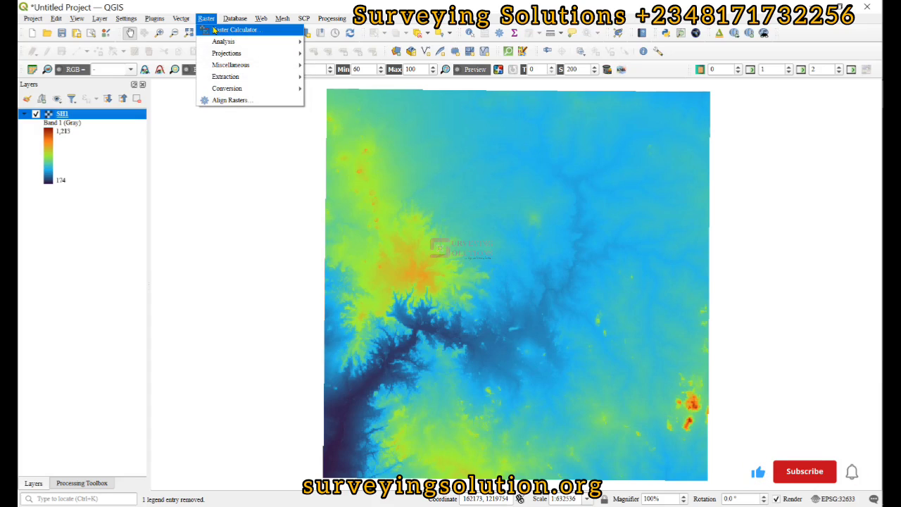
pyautogui.click(214, 29)
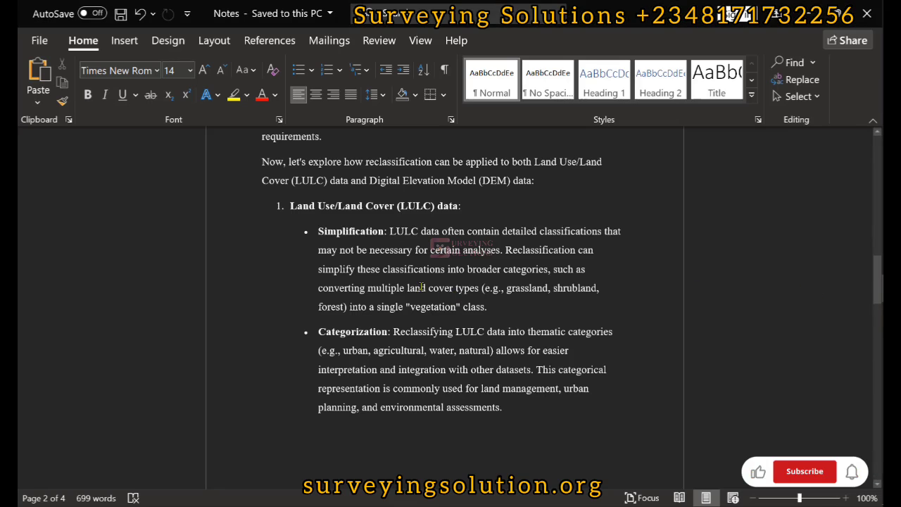
pyautogui.scroll(-10, 421, 287)
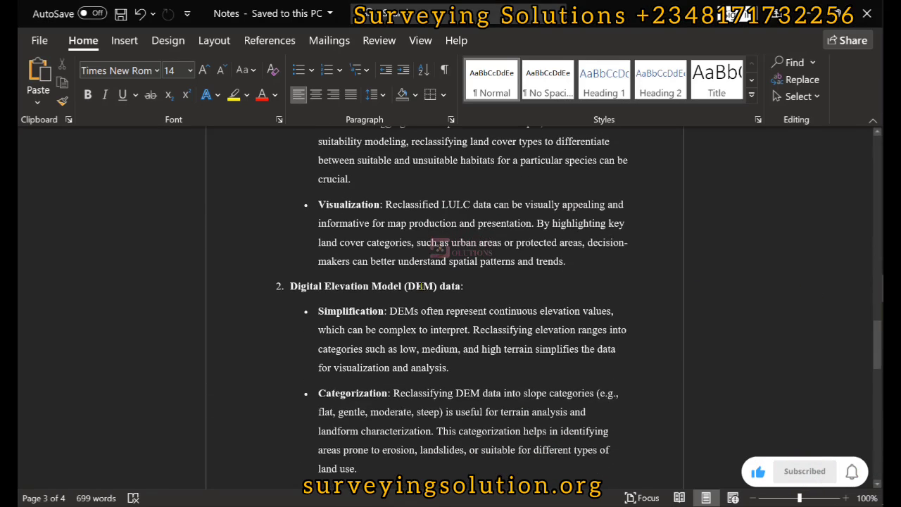
pyautogui.scroll(-2, 421, 286)
pyautogui.scroll(1, 416, 268)
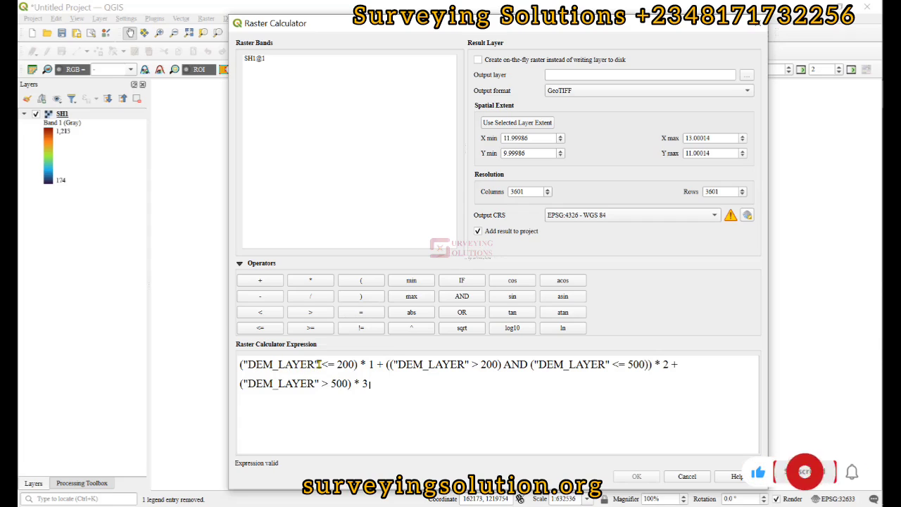
# Replace "DEM_LAYER" with the SH1@1 band in the "<= 200" and "> 200" conditions of the raster calculator expression
pyautogui.moveTo(319, 364); pyautogui.dragTo(239, 364)
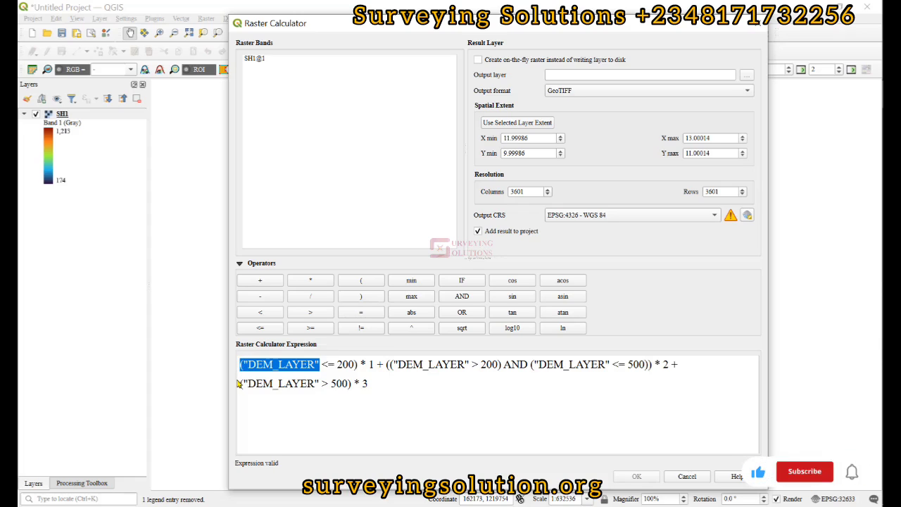
pyautogui.hotkey('shift', 'Right')
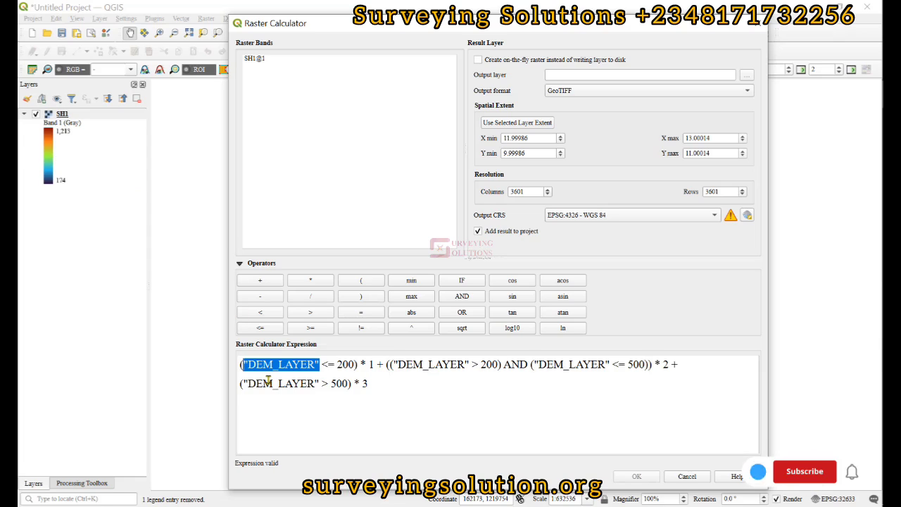
pyautogui.doubleClick(255, 58)
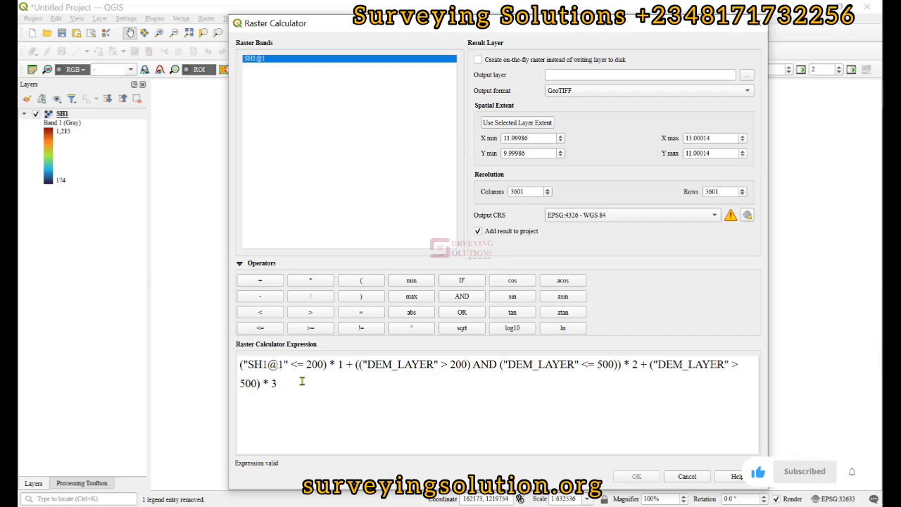
pyautogui.moveTo(361, 364); pyautogui.dragTo(440, 365)
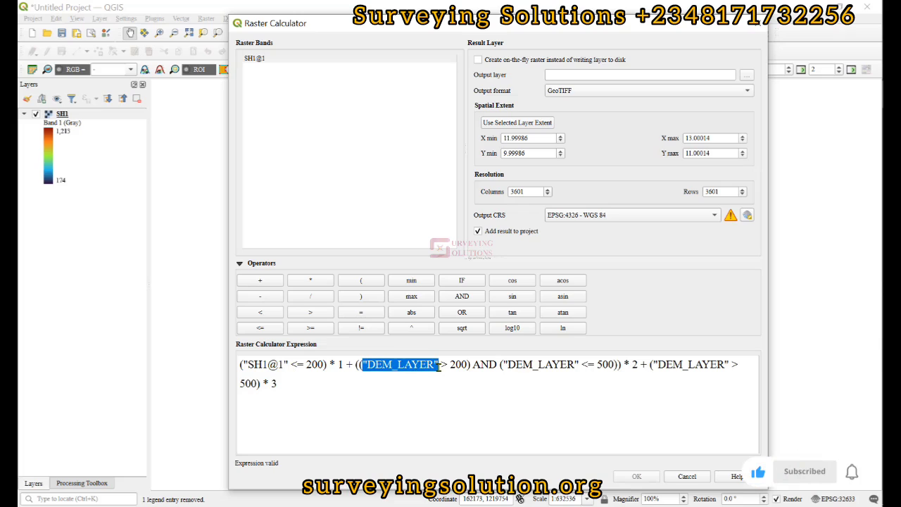
pyautogui.doubleClick(261, 60)
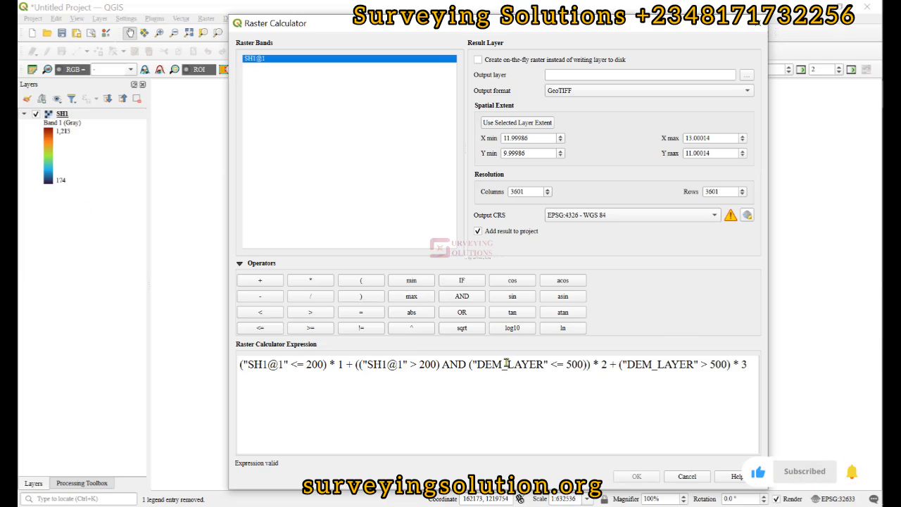
# Replace "DEM_LAYER" with the SH1@1 band in the "<= 500" and "> 500" conditions of the expression
pyautogui.tripleClick(472, 364)
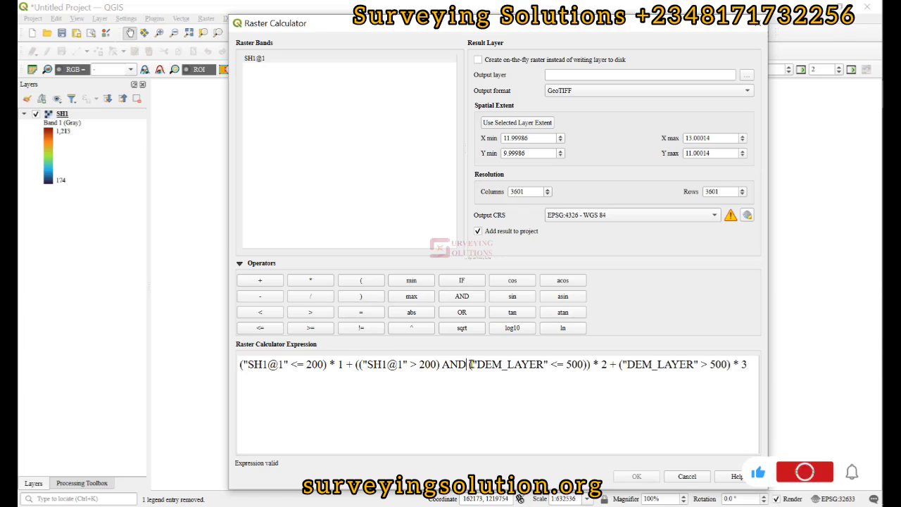
pyautogui.moveTo(472, 364); pyautogui.dragTo(669, 364)
pyautogui.doubleClick(254, 59)
pyautogui.click(592, 364)
pyautogui.doubleClick(254, 59)
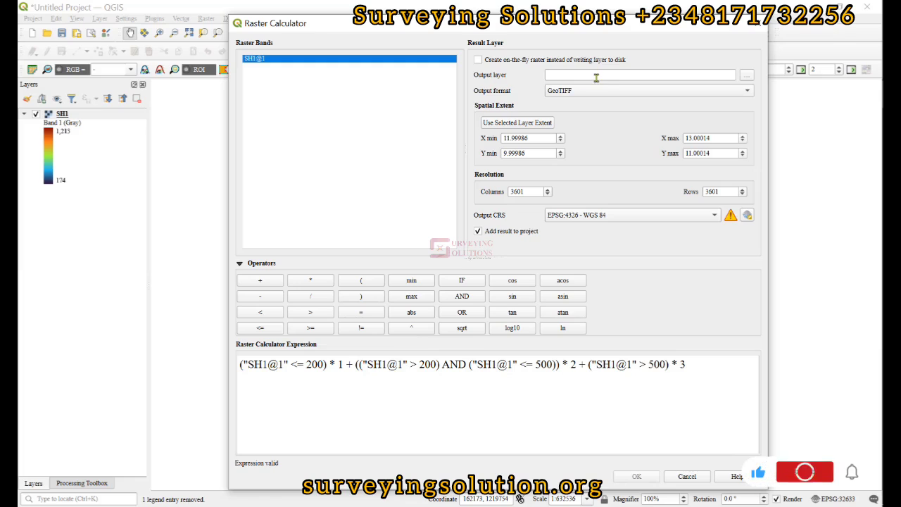
# Set the output layer to a file named Reclassified_DEM in the Products folder
pyautogui.click(747, 76)
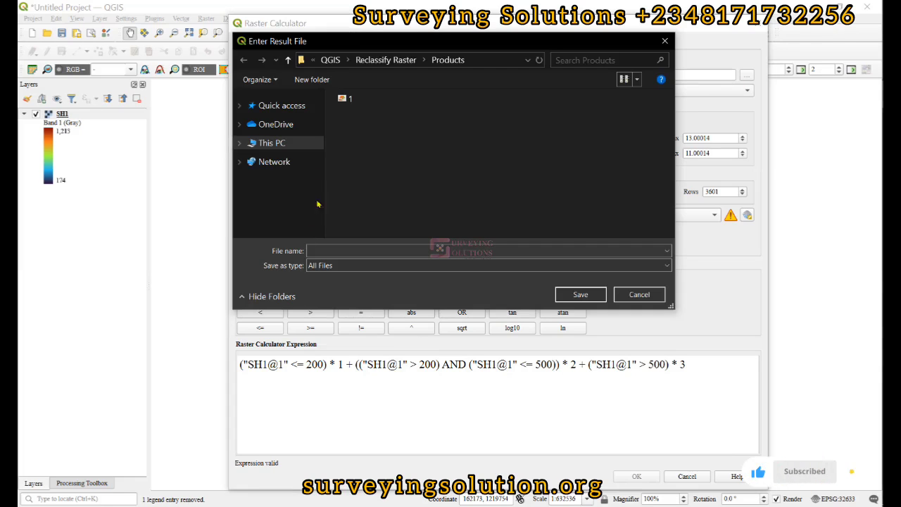
pyautogui.click(329, 251)
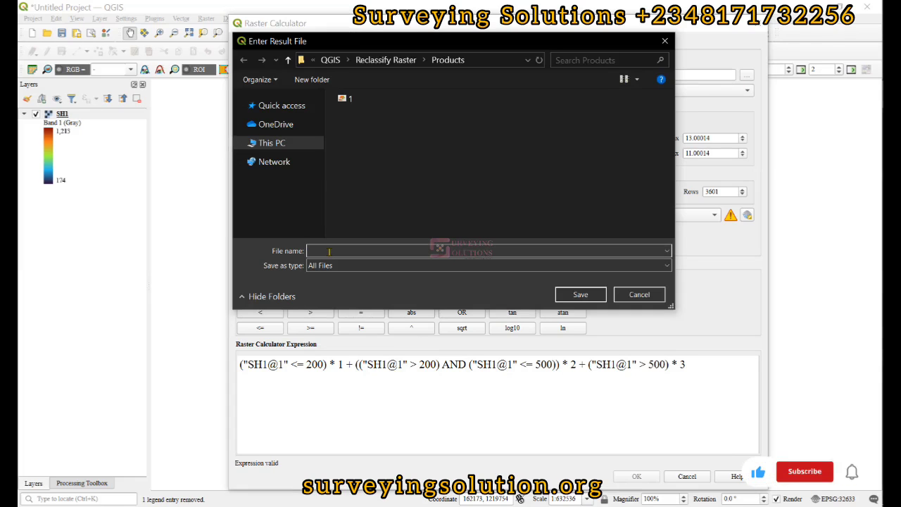
pyautogui.write('Reclassified')
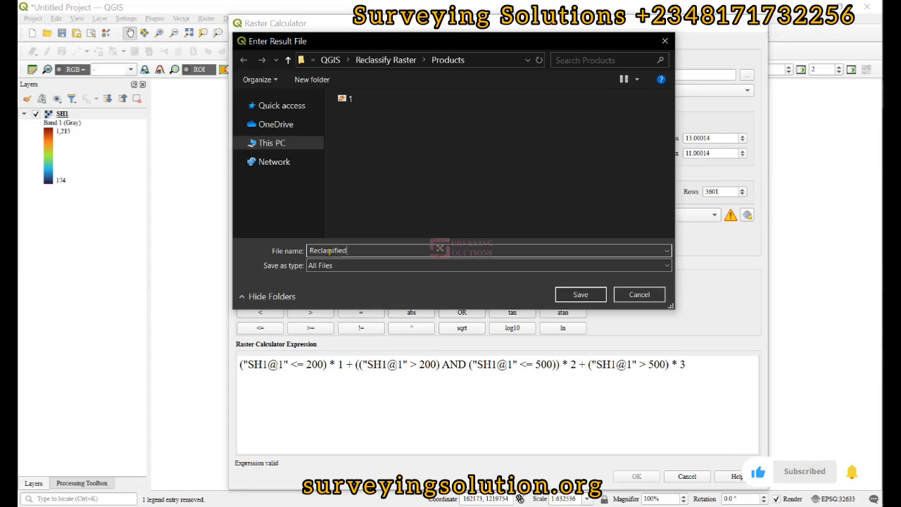
pyautogui.write('_DEM')
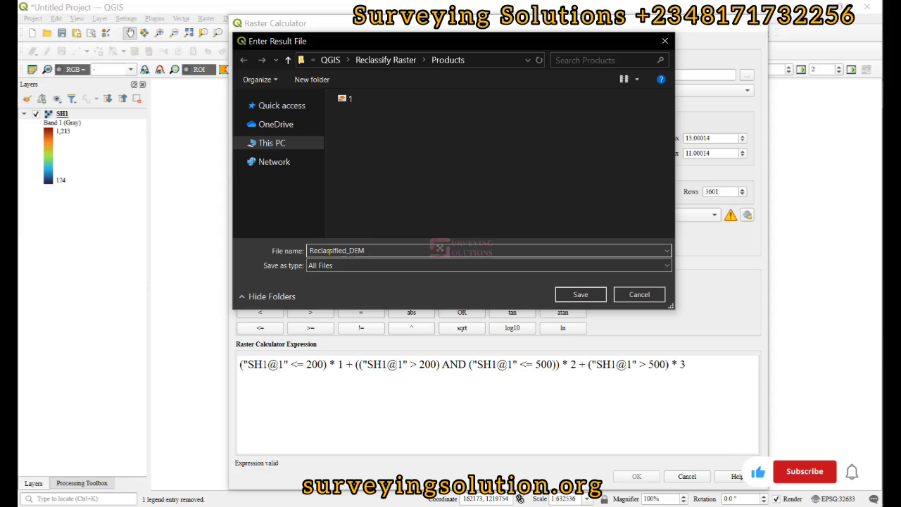
pyautogui.click(578, 295)
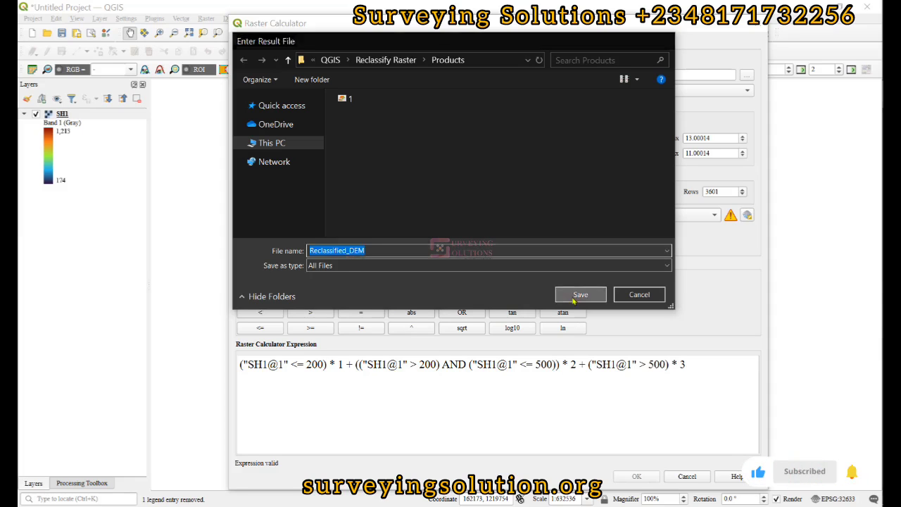
# Run the raster calculation with the output format kept as GeoTIFF, and hide the SH1 layer
pyautogui.click(554, 93)
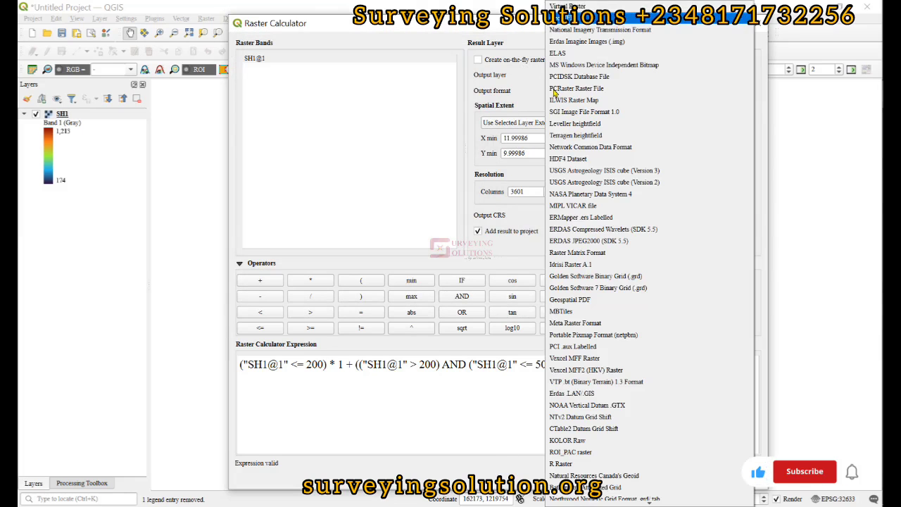
pyautogui.press('Escape')
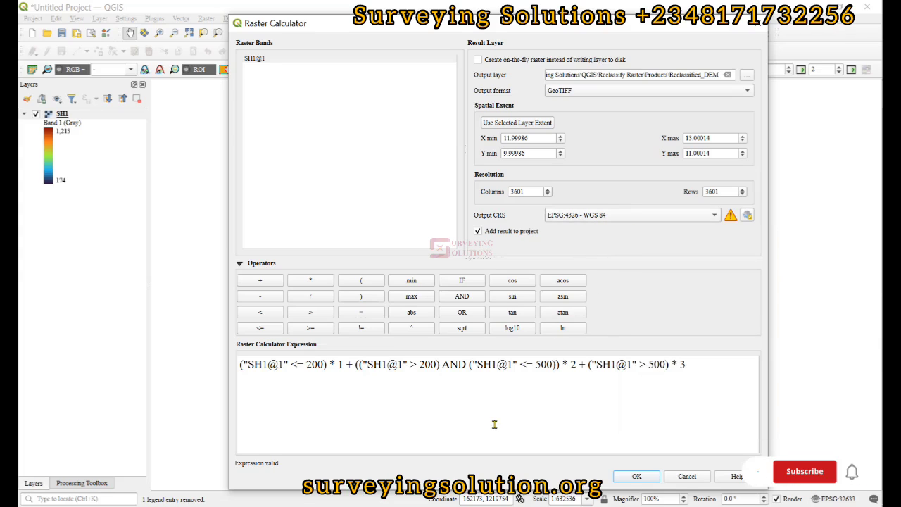
pyautogui.click(649, 475)
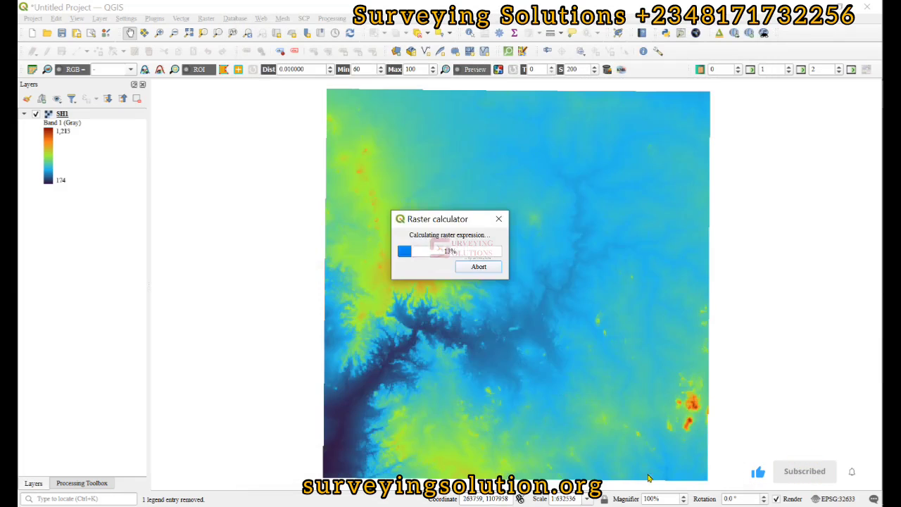
pyautogui.click(36, 190)
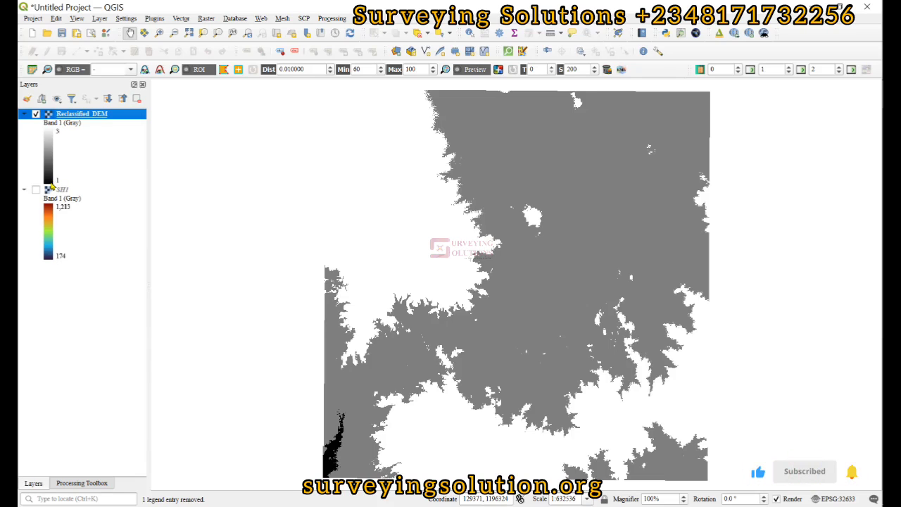
# Set the Reclassified_DEM layer's render type to Singleband pseudocolor and its classification mode to Equal Interval
pyautogui.doubleClick(48, 148)
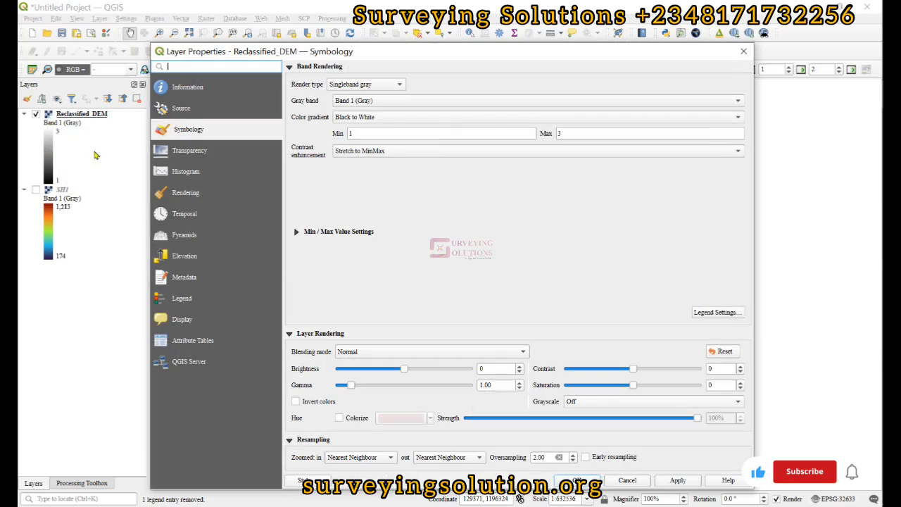
pyautogui.click(345, 85)
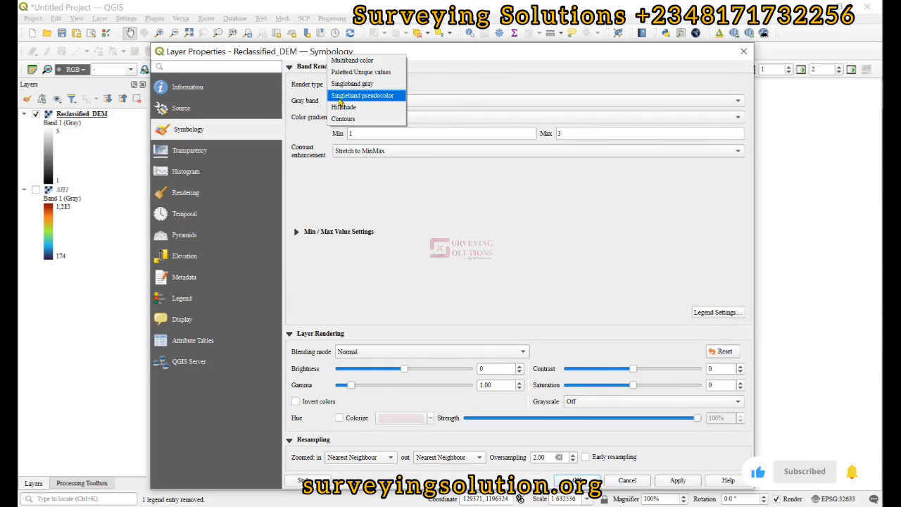
pyautogui.click(341, 97)
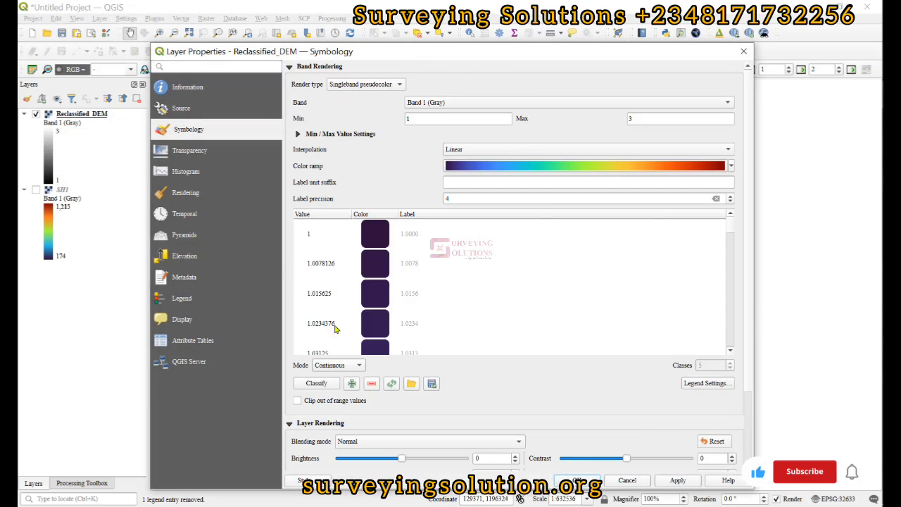
pyautogui.click(338, 364)
pyautogui.click(340, 377)
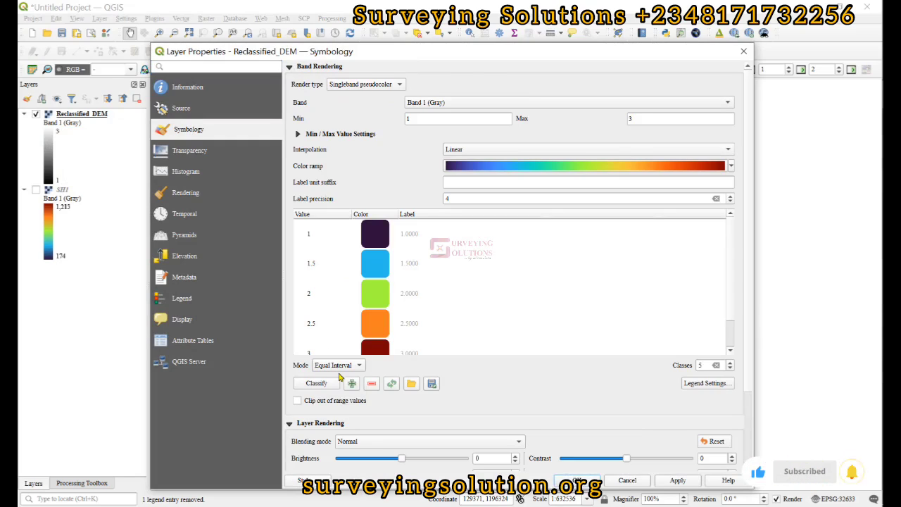
# Set the label precision to 0 and reduce the number of classes to 3
pyautogui.scroll(-3, 720, 204)
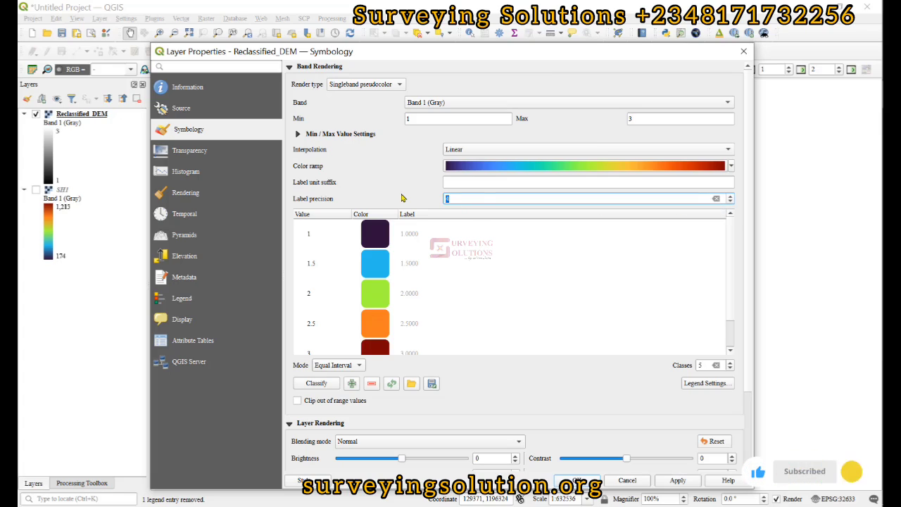
pyautogui.write('0')
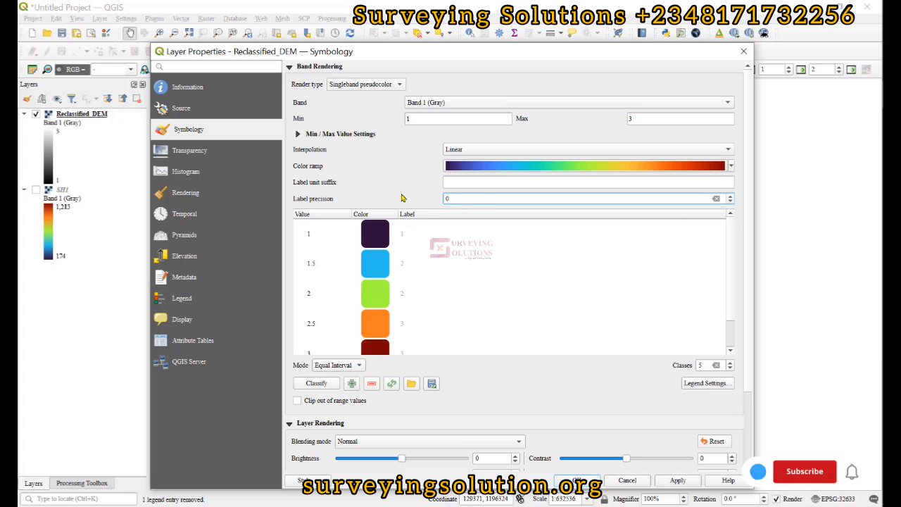
pyautogui.click(731, 368)
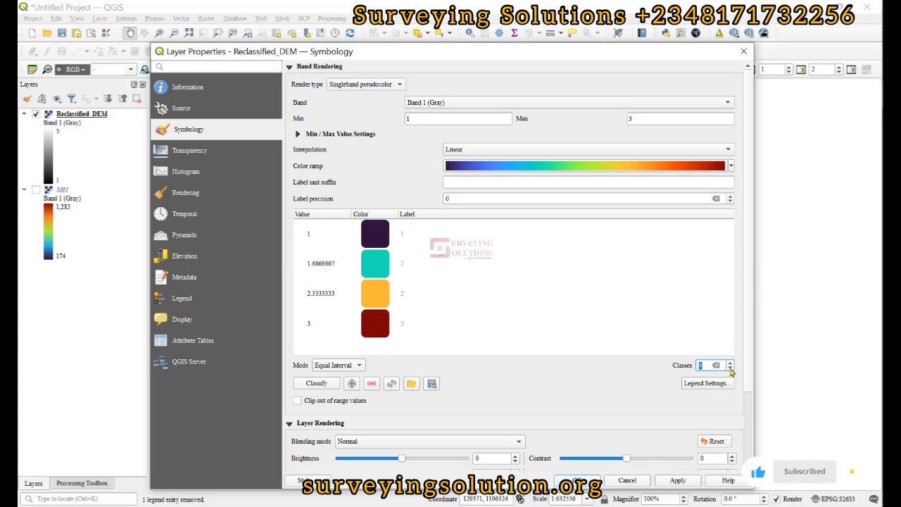
pyautogui.click(731, 369)
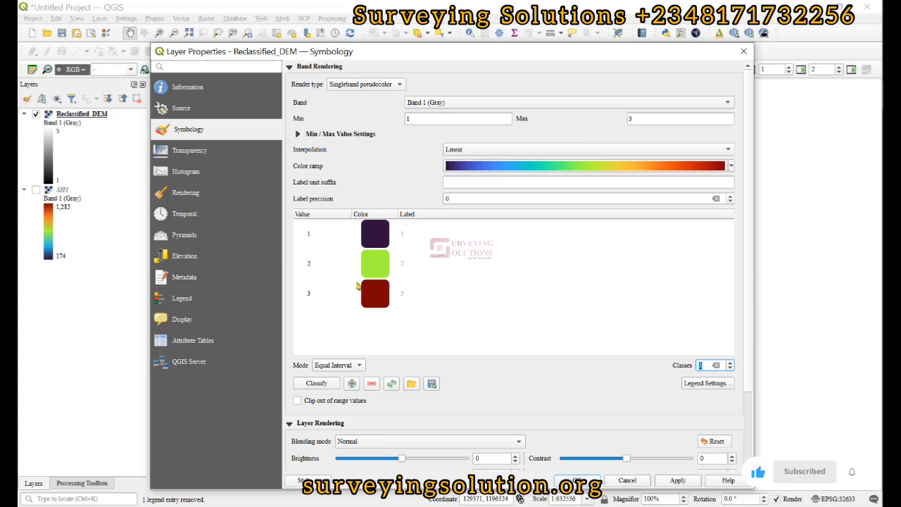
# Change the color of class 1 to bright green, #06fa33
pyautogui.doubleClick(381, 233)
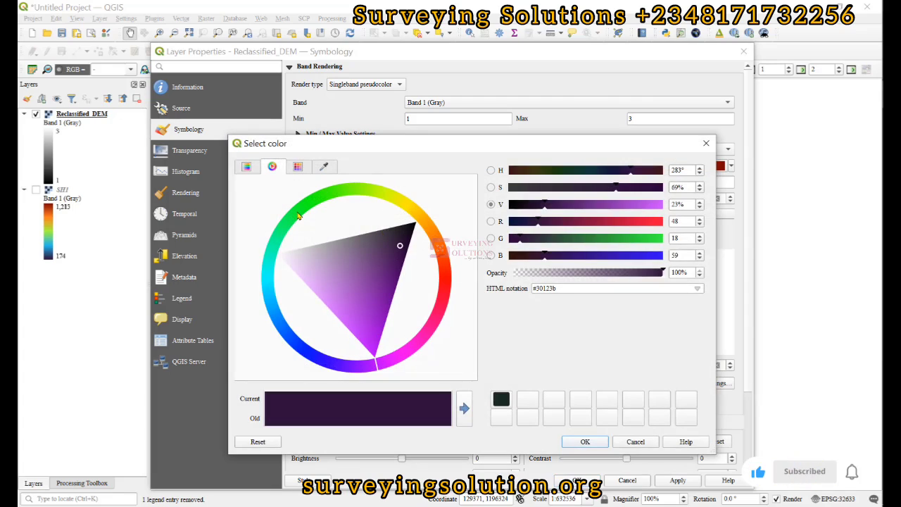
pyautogui.click(299, 216)
pyautogui.click(307, 225)
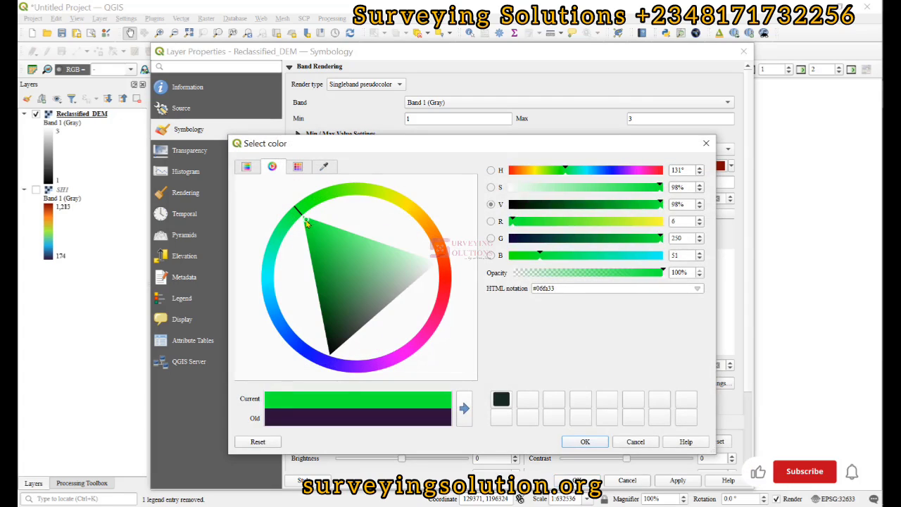
pyautogui.click(585, 441)
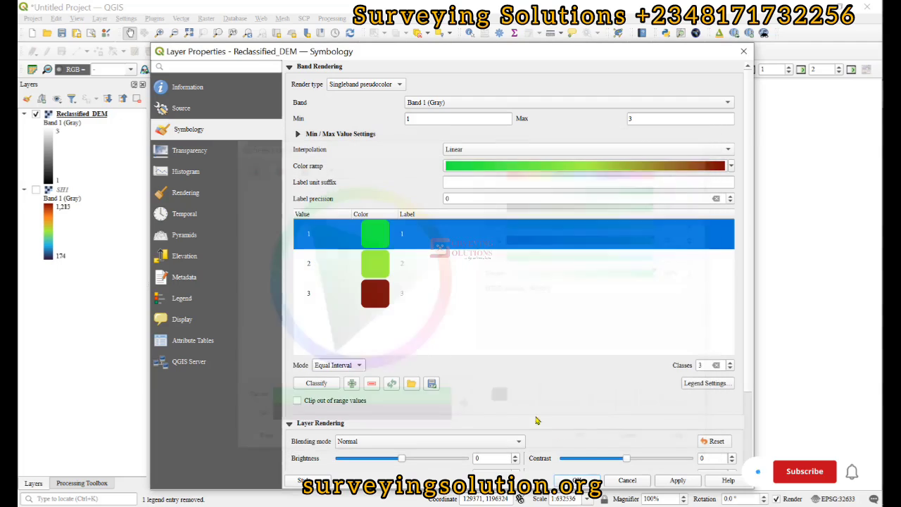
# Change the color of class 2 to golden yellow, #f9d804
pyautogui.doubleClick(377, 269)
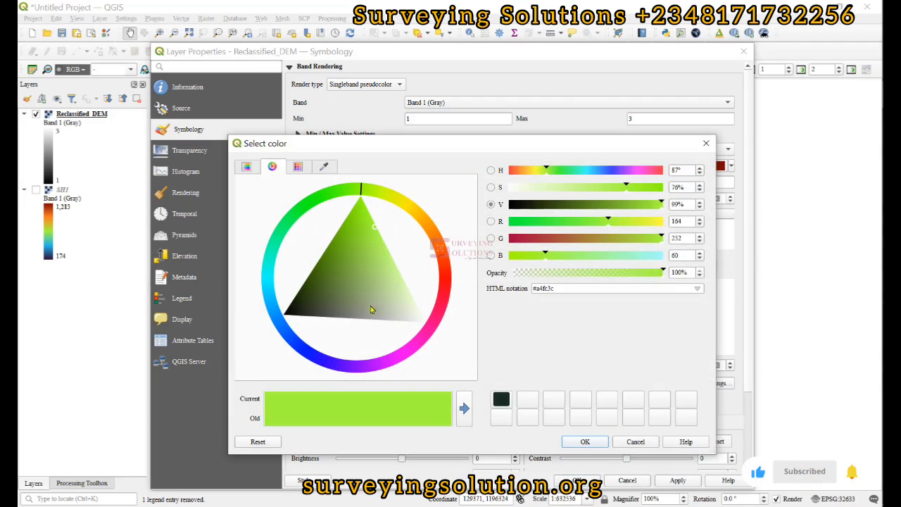
pyautogui.click(410, 205)
pyautogui.click(401, 236)
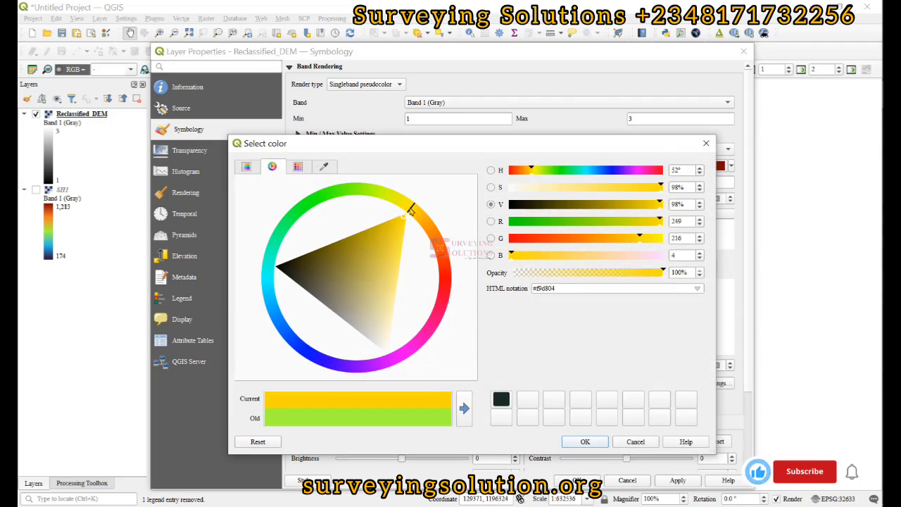
pyautogui.click(584, 442)
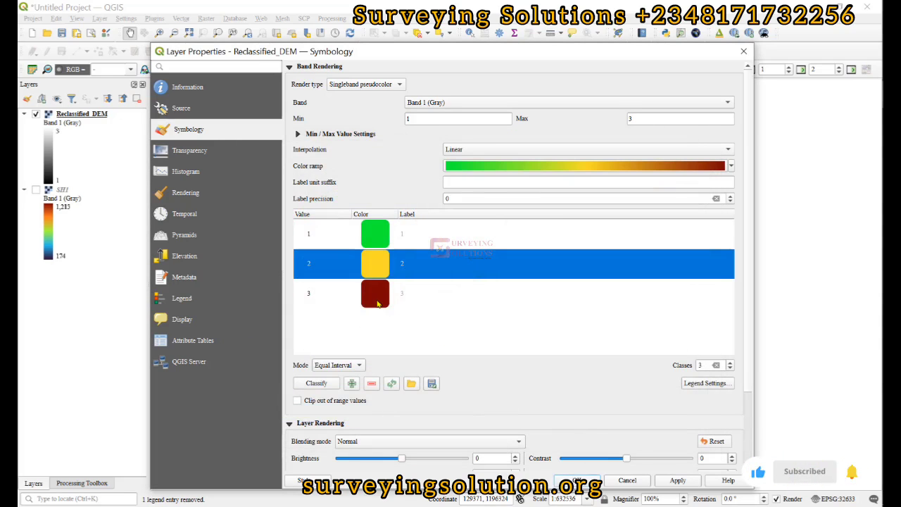
# Change the color of class 3 to bright red, #f40202
pyautogui.doubleClick(377, 304)
pyautogui.click(430, 279)
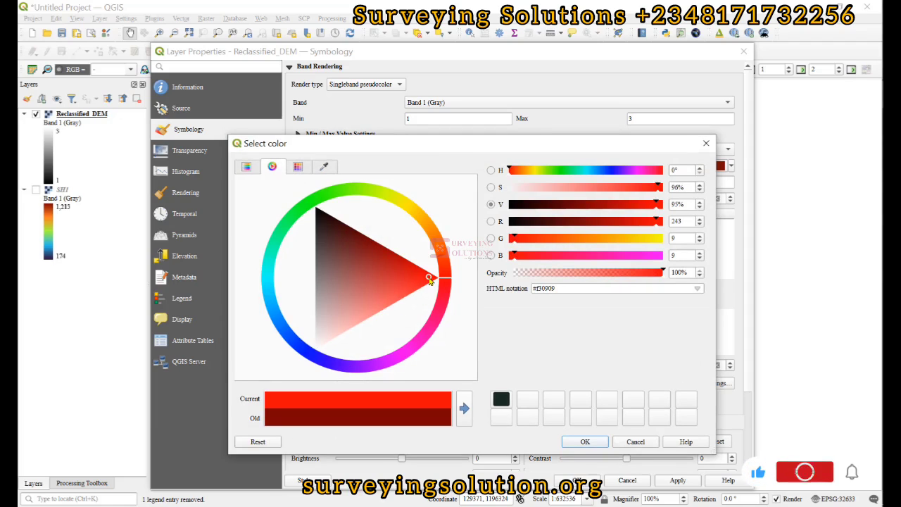
pyautogui.moveTo(430, 279)
pyautogui.mouseDown()
pyautogui.moveTo(445, 279)
pyautogui.moveTo(433, 276)
pyautogui.moveTo(451, 294)
pyautogui.mouseUp()
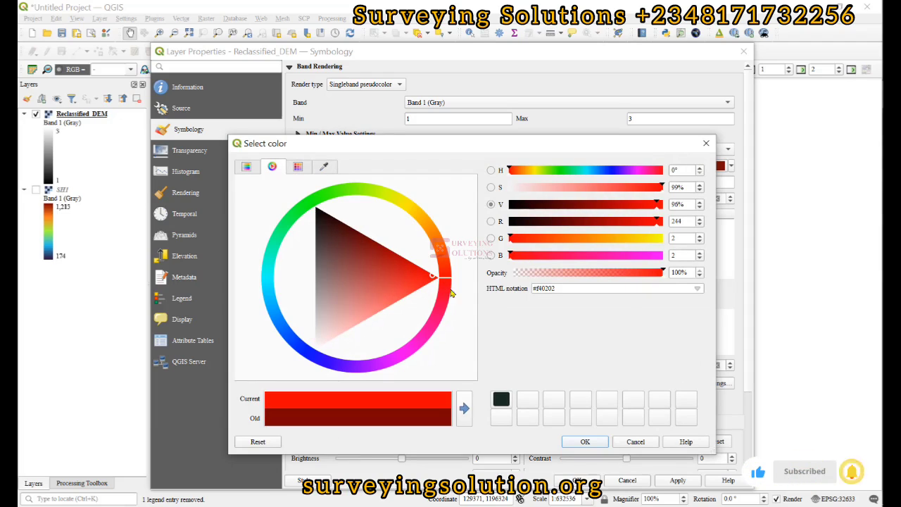
pyautogui.click(584, 441)
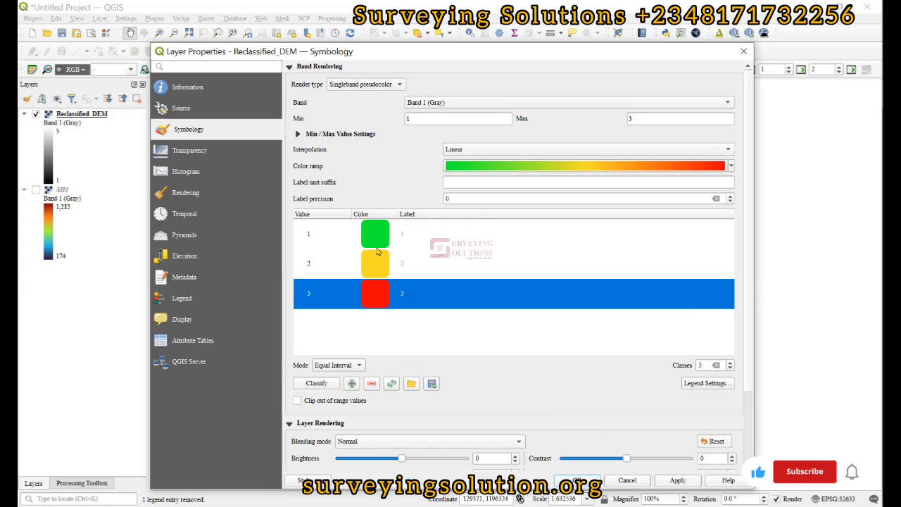
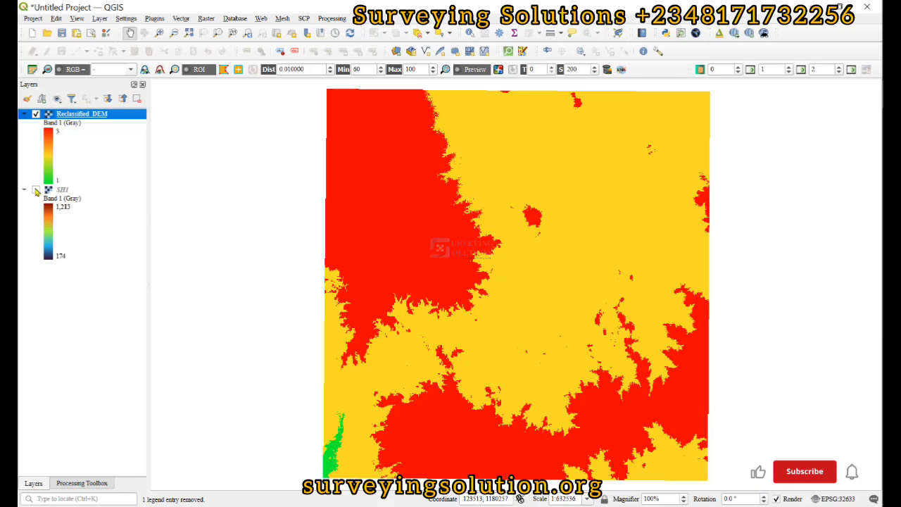
# Compare the reclassified raster with the original SH1 elevation by toggling the visibility of the Reclassified_DEM and SH1 layers
pyautogui.click(36, 114)
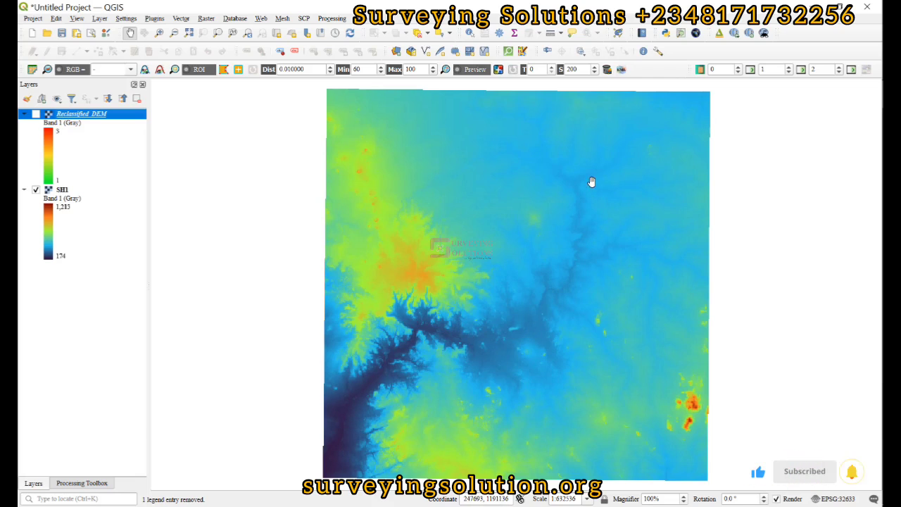
pyautogui.click(35, 113)
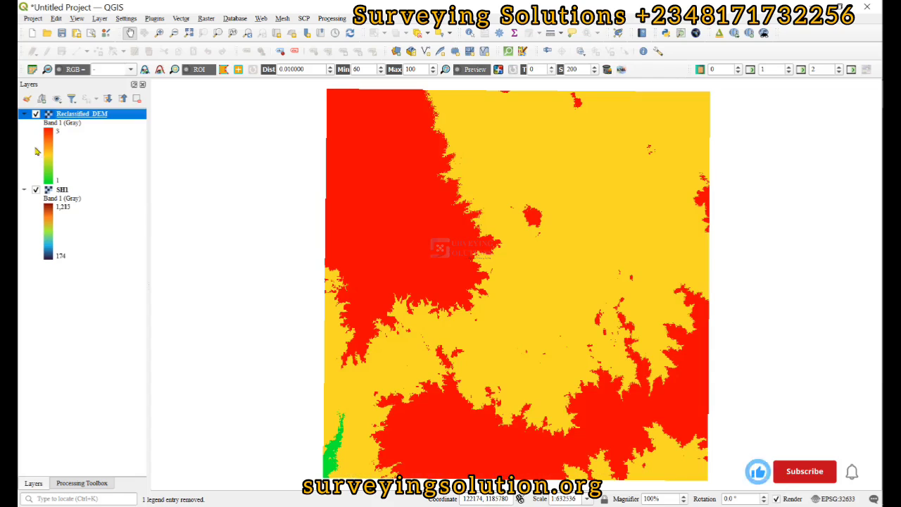
pyautogui.click(36, 190)
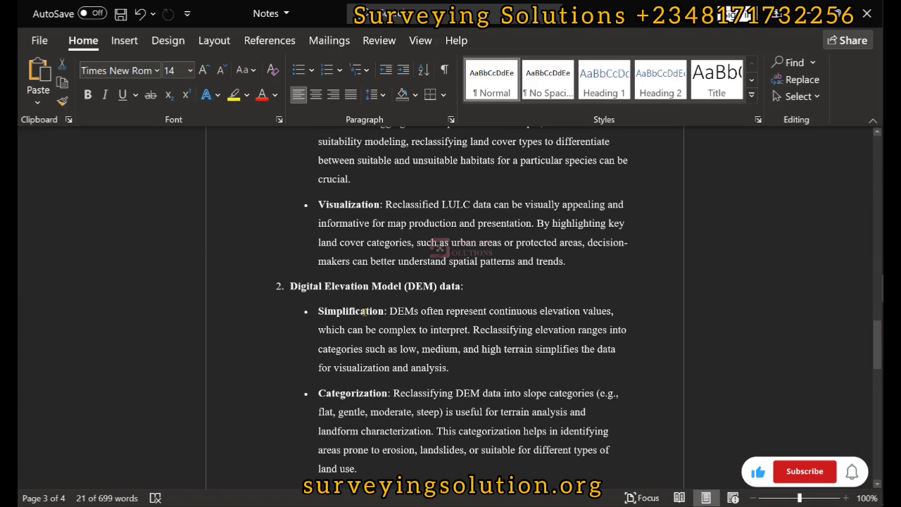
# Switch to the Notes document in Word and read through the Digital Elevation Model (DEM) data section, from Simplification to Visualization
pyautogui.scroll(5, 365, 311)
pyautogui.scroll(-5, 365, 311)
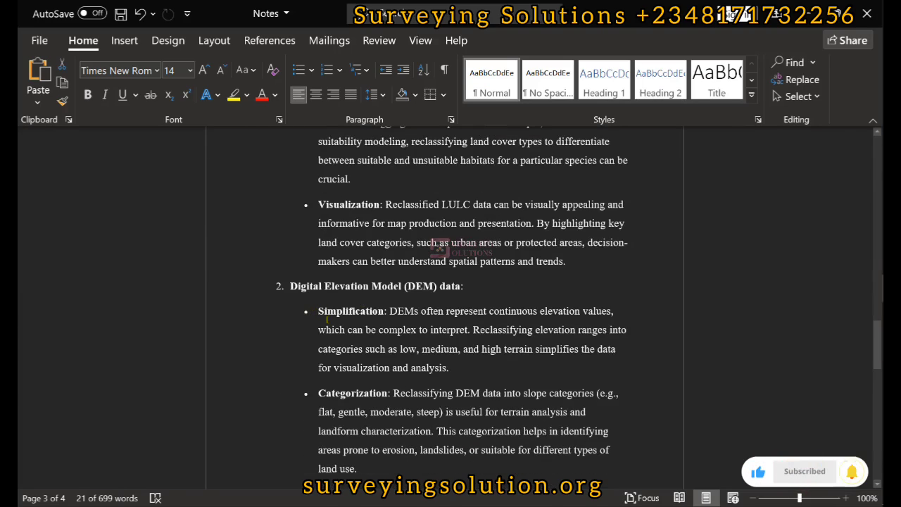
pyautogui.scroll(-1, 332, 318)
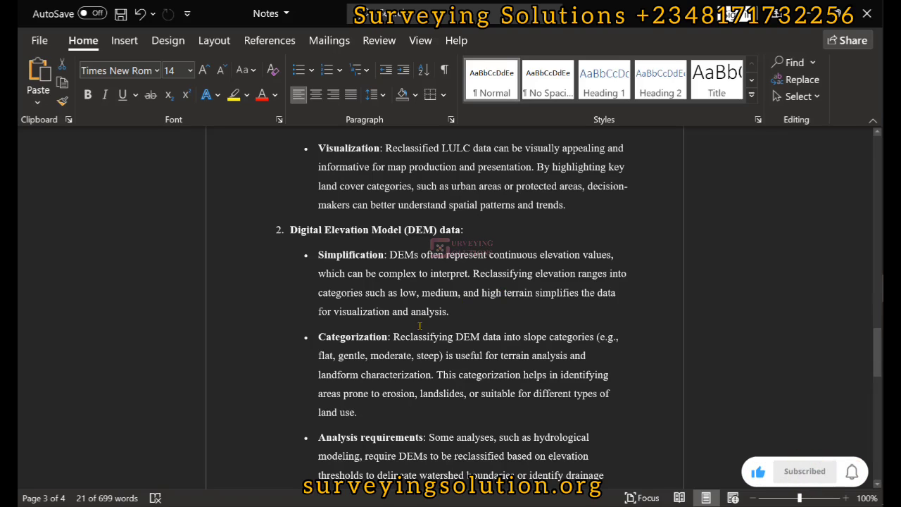
pyautogui.scroll(-1, 461, 304)
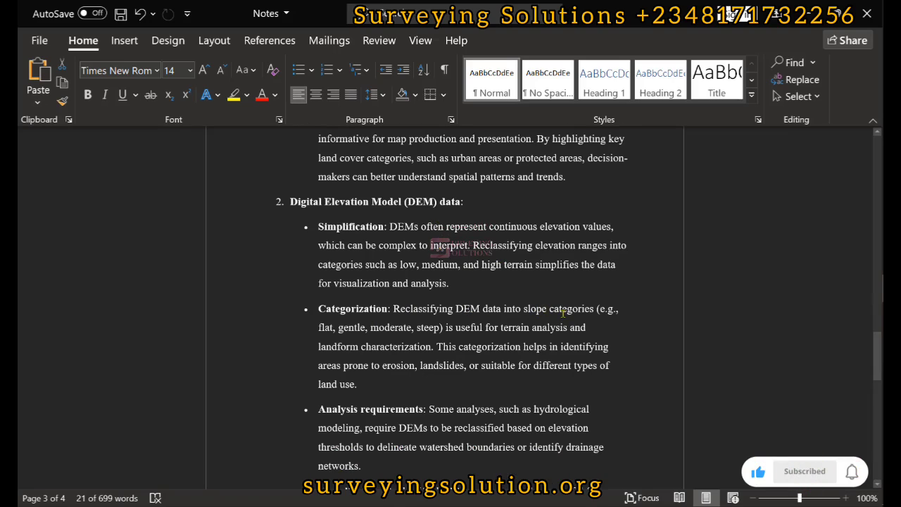
pyautogui.scroll(-2, 401, 343)
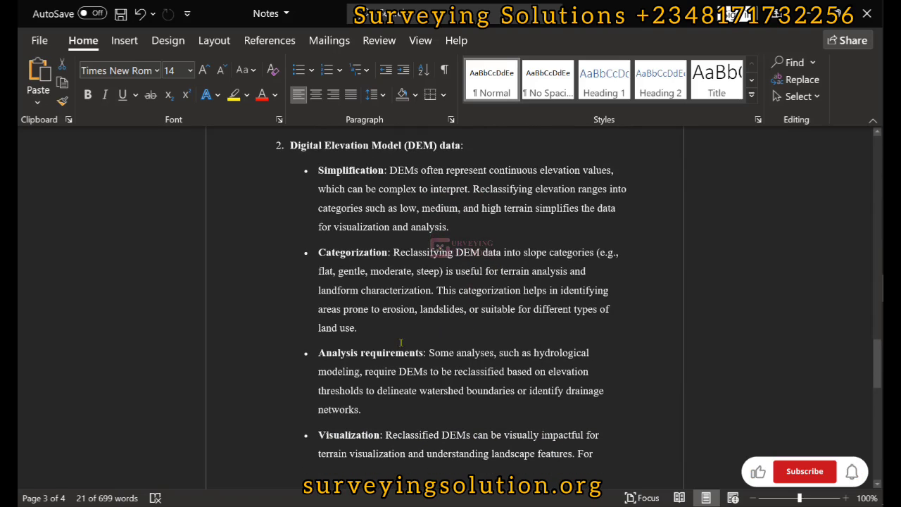
pyautogui.scroll(-2, 417, 365)
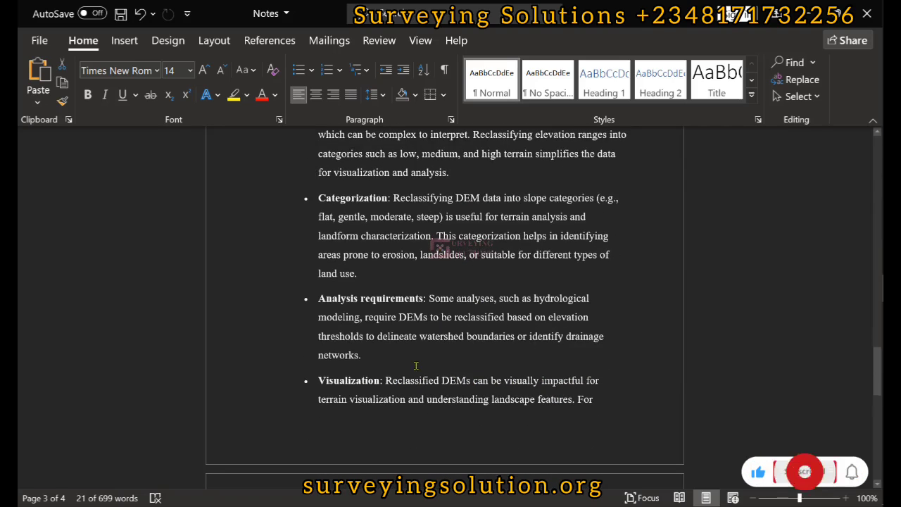
pyautogui.scroll(-2, 378, 367)
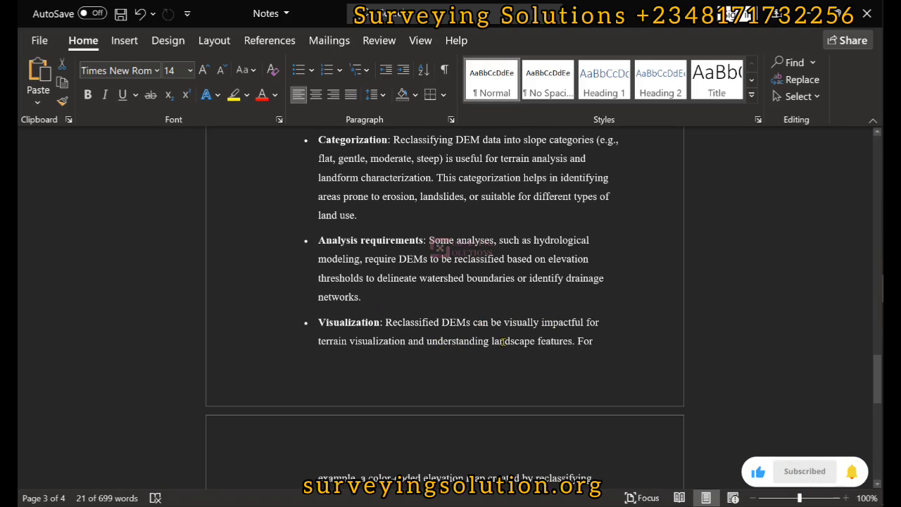
pyautogui.scroll(-2, 504, 341)
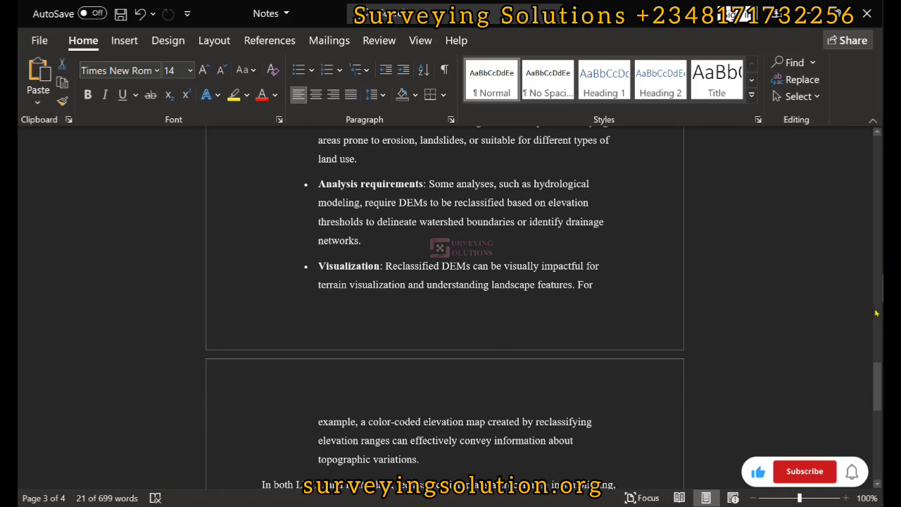